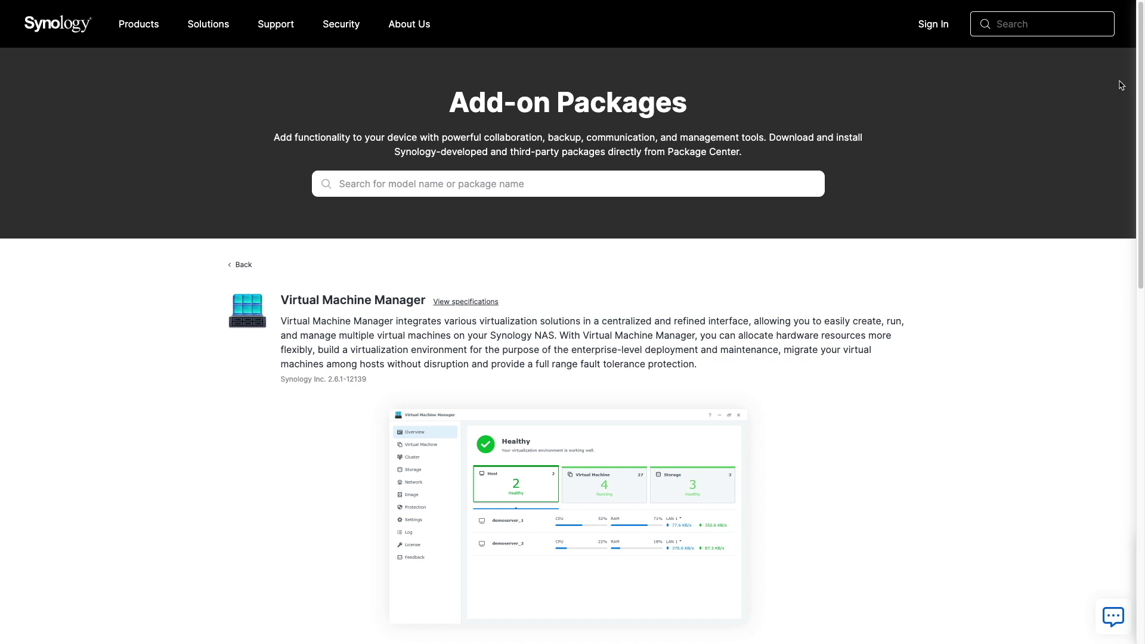
Step: Scroll the Virtual Machine Manager package page down to its Applied Models list
scroll(1122, 85, "down", 8)
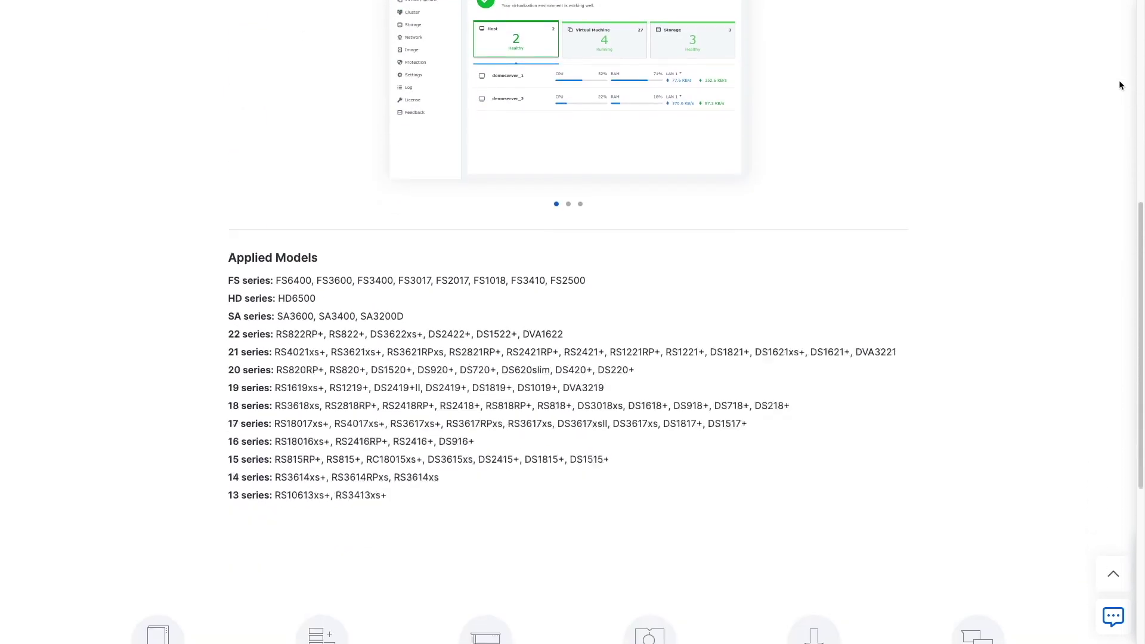
scroll(1120, 82, "down", 2)
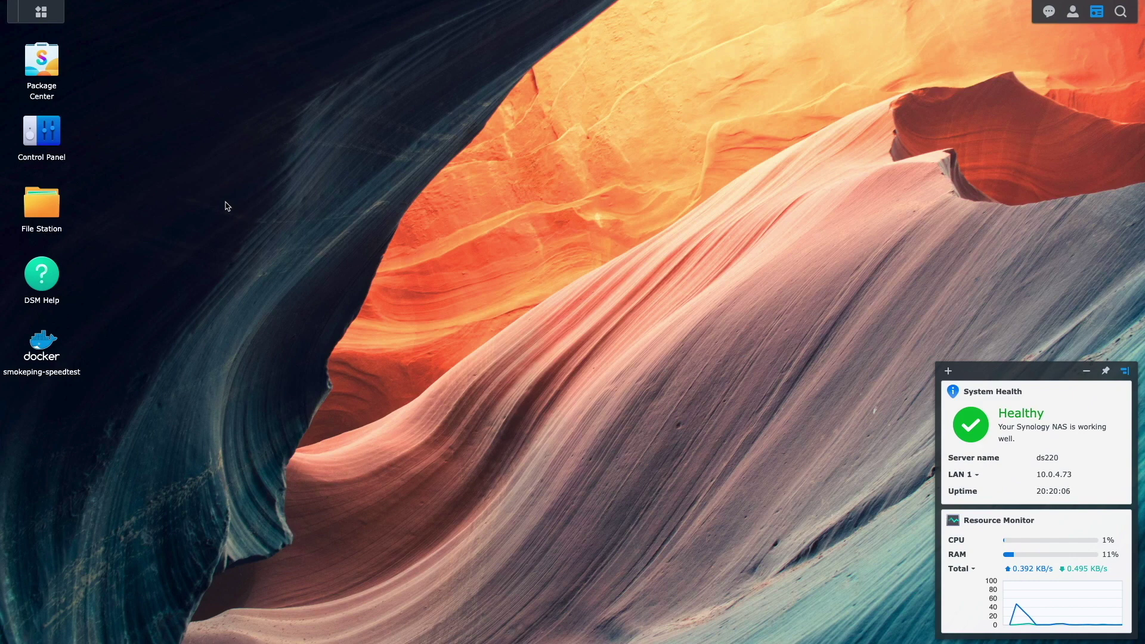
Step: Search Package Center for 'virtual' and install Virtual Machine Manager
left_click(48, 64)
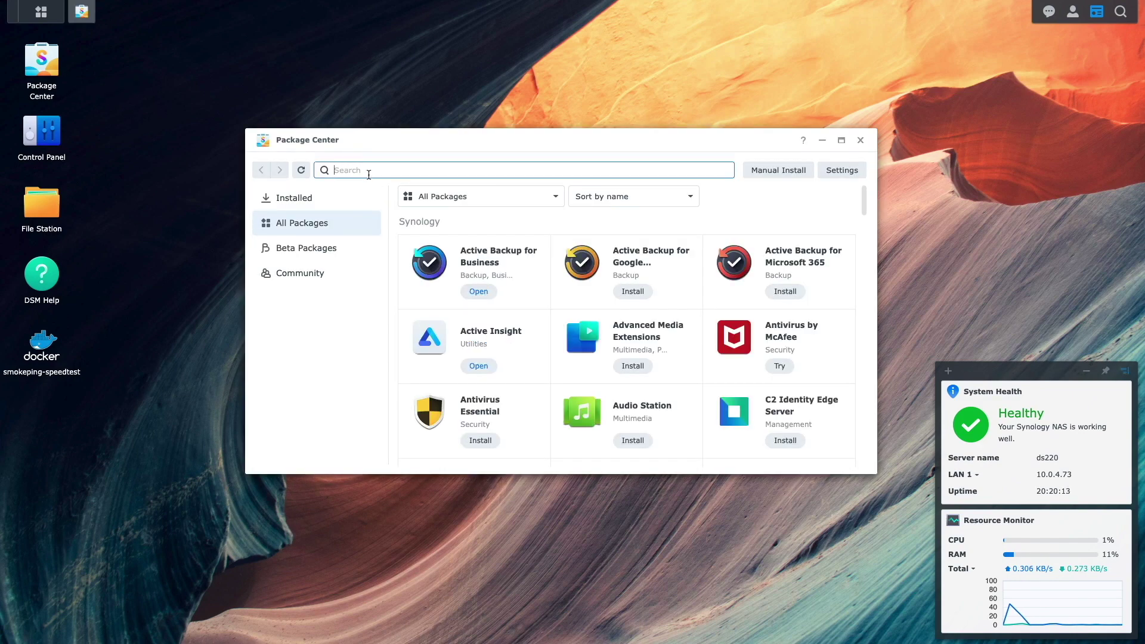
type("virtual")
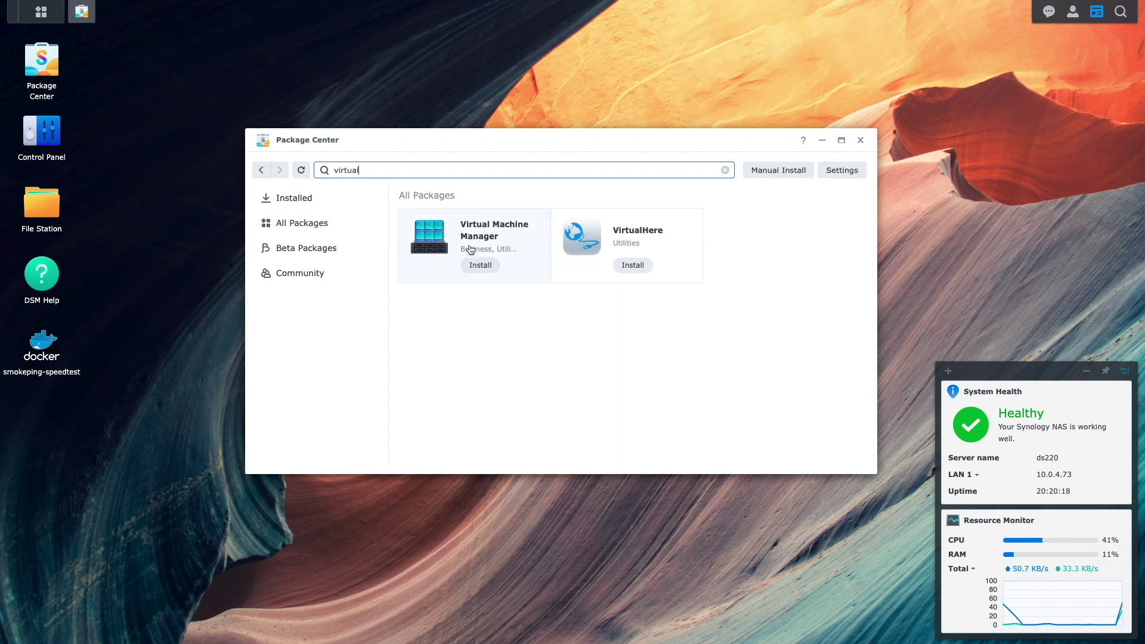
left_click(481, 265)
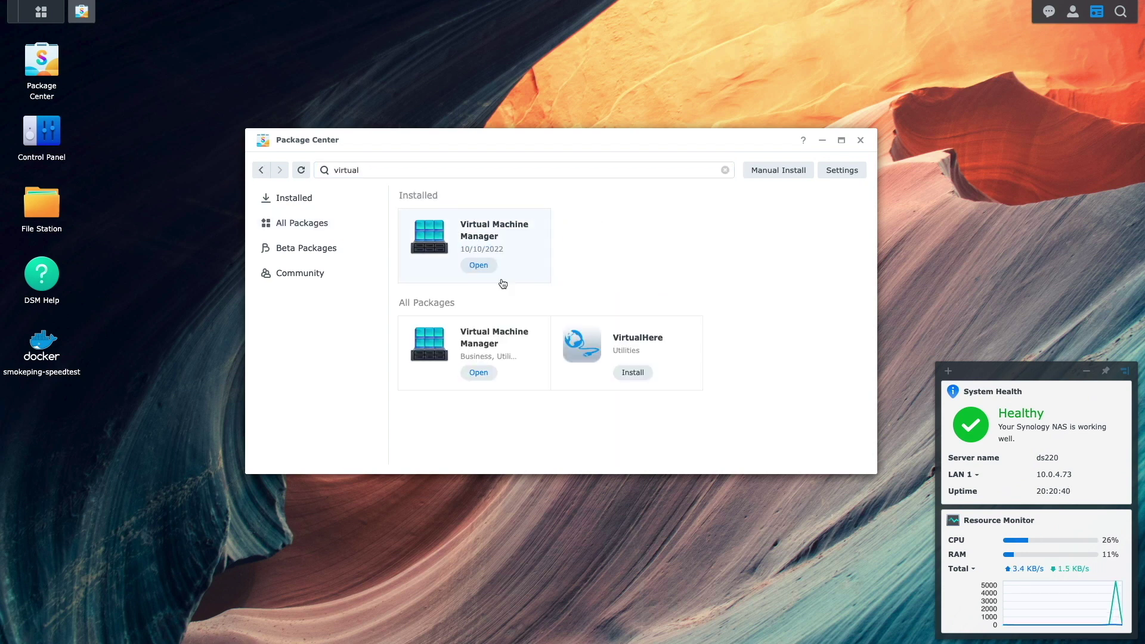
left_click(861, 140)
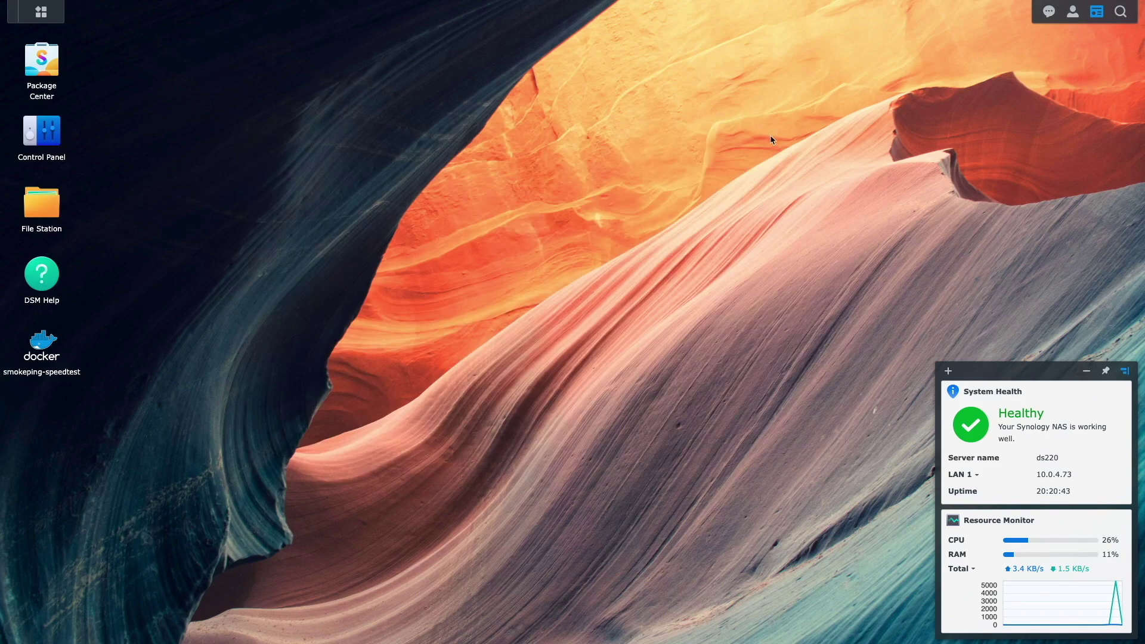
Step: Launch Virtual Machine Manager and complete its setup wizard using Volume 1 for storage
left_click(48, 18)
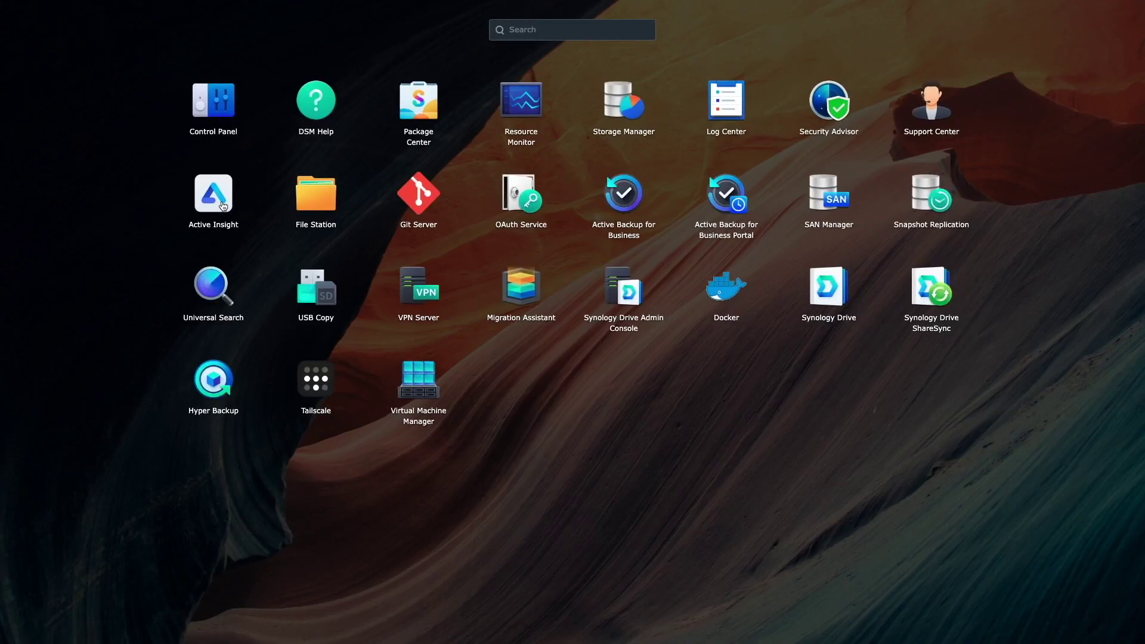
left_click(414, 377)
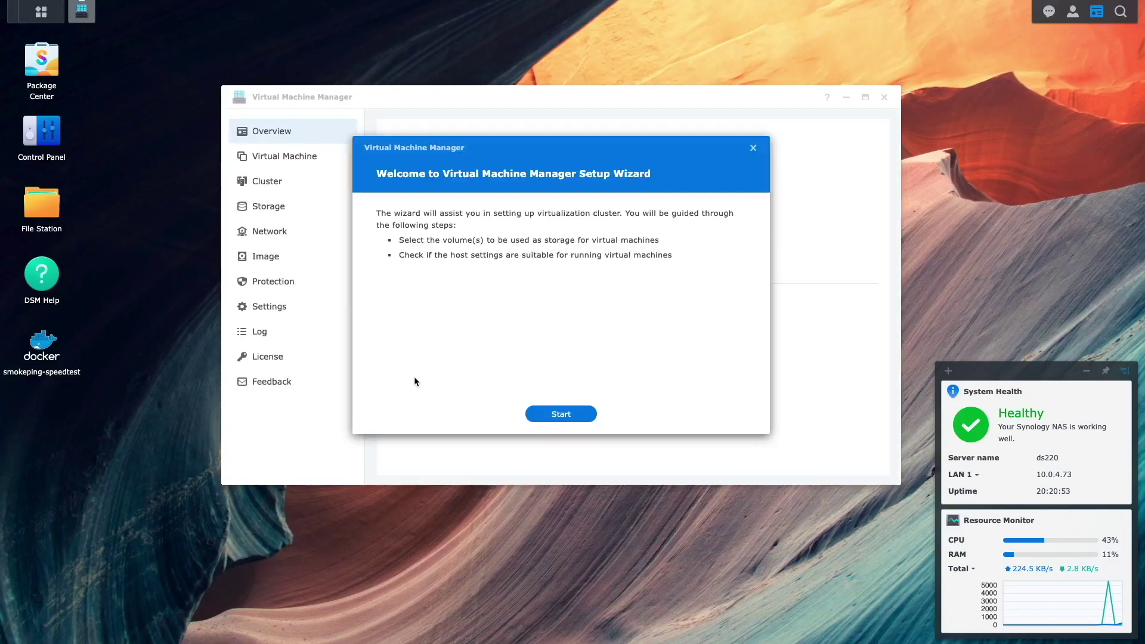
left_click(557, 411)
left_click(709, 419)
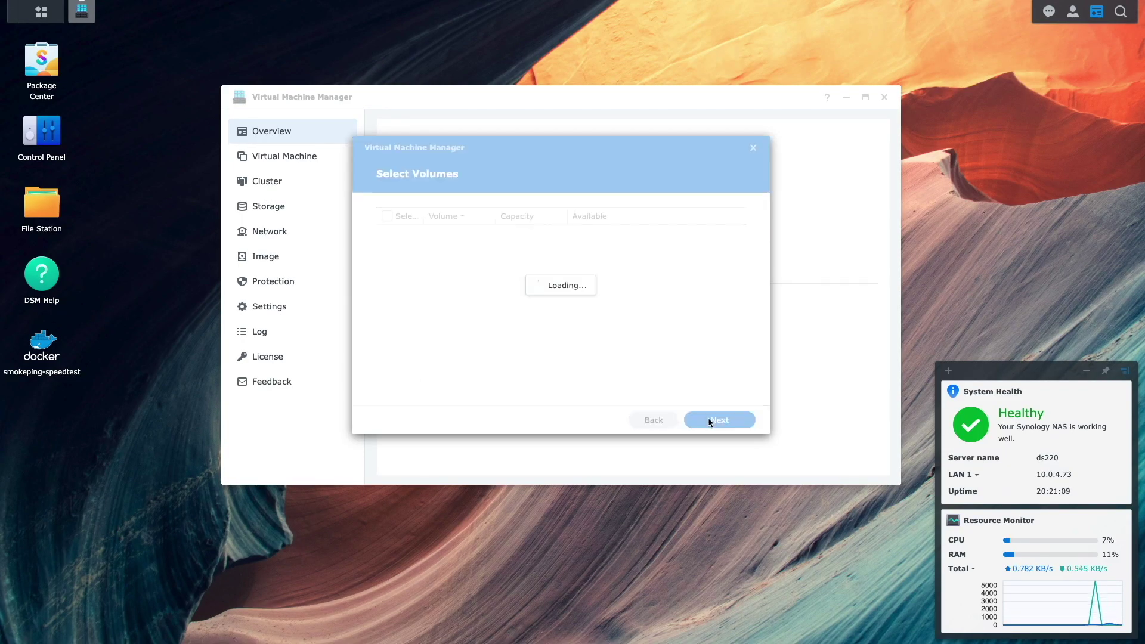
left_click(410, 233)
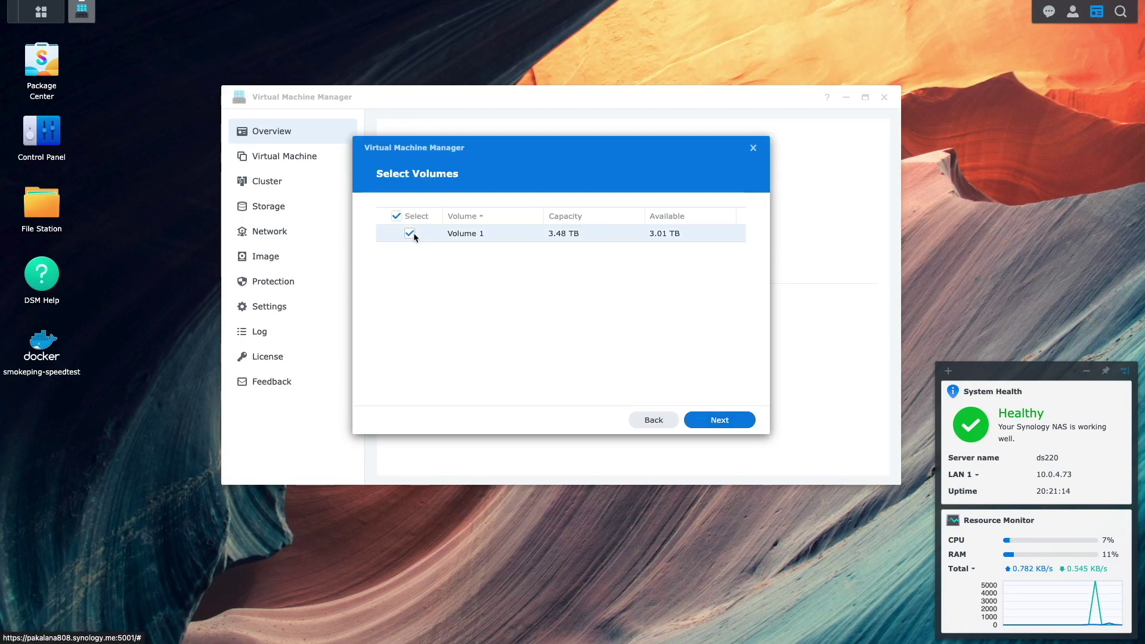
left_click(721, 419)
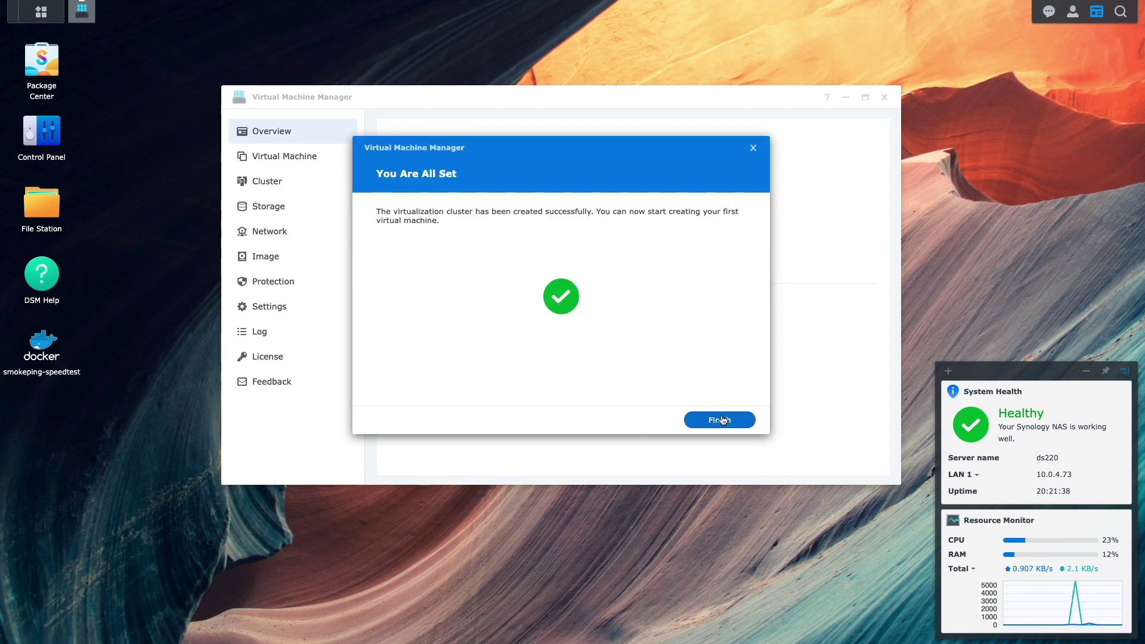
left_click(723, 420)
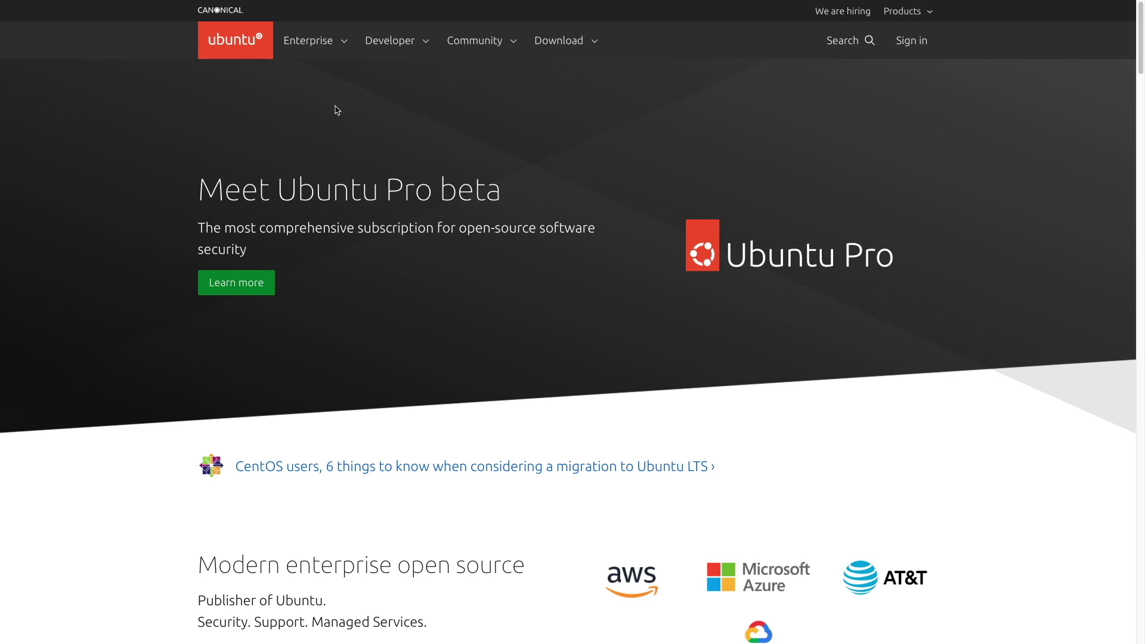
Step: Open ubuntu.com's Download menu to get the Ubuntu Desktop 22.04.1 ISO
left_click(570, 42)
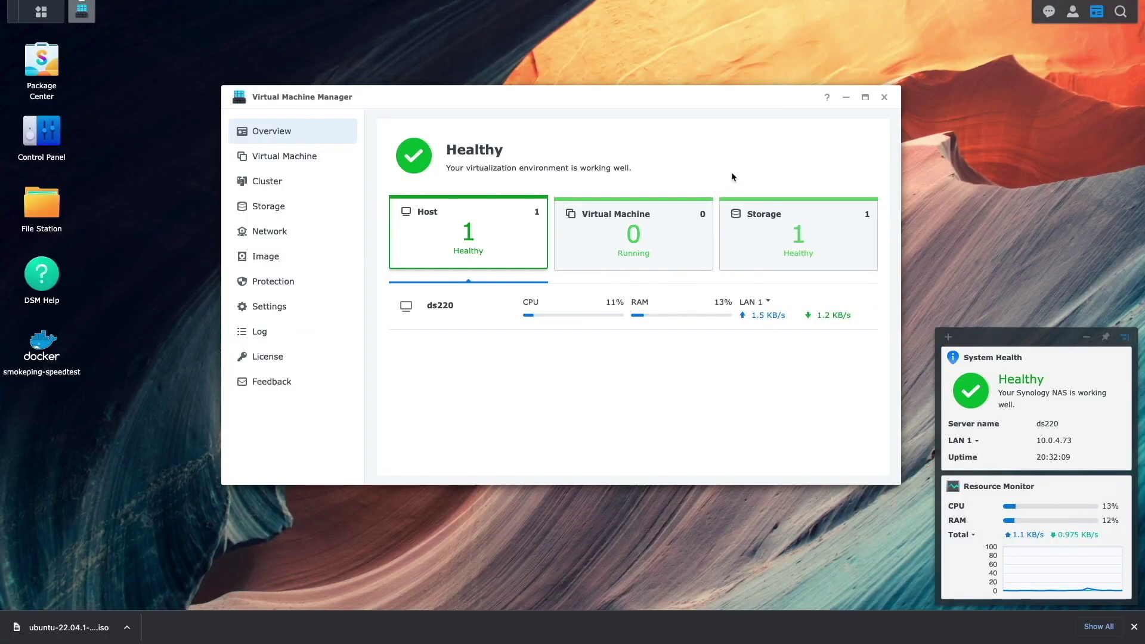
Step: Upload the downloaded Ubuntu ISO into the user's folder under homes in File Station
left_click(885, 97)
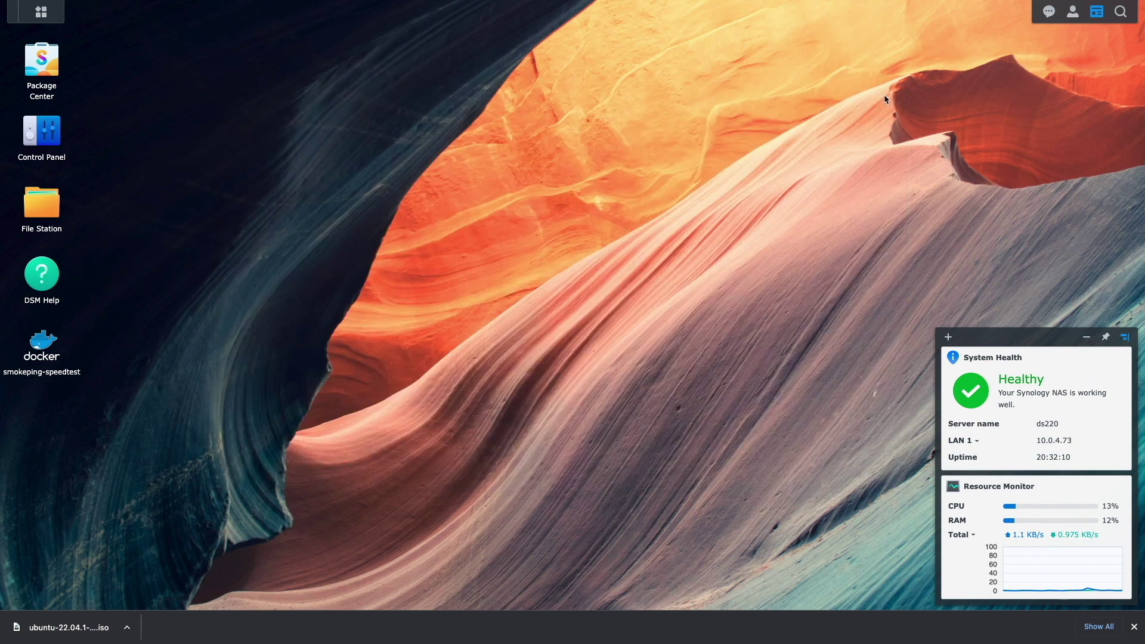
left_click(53, 206)
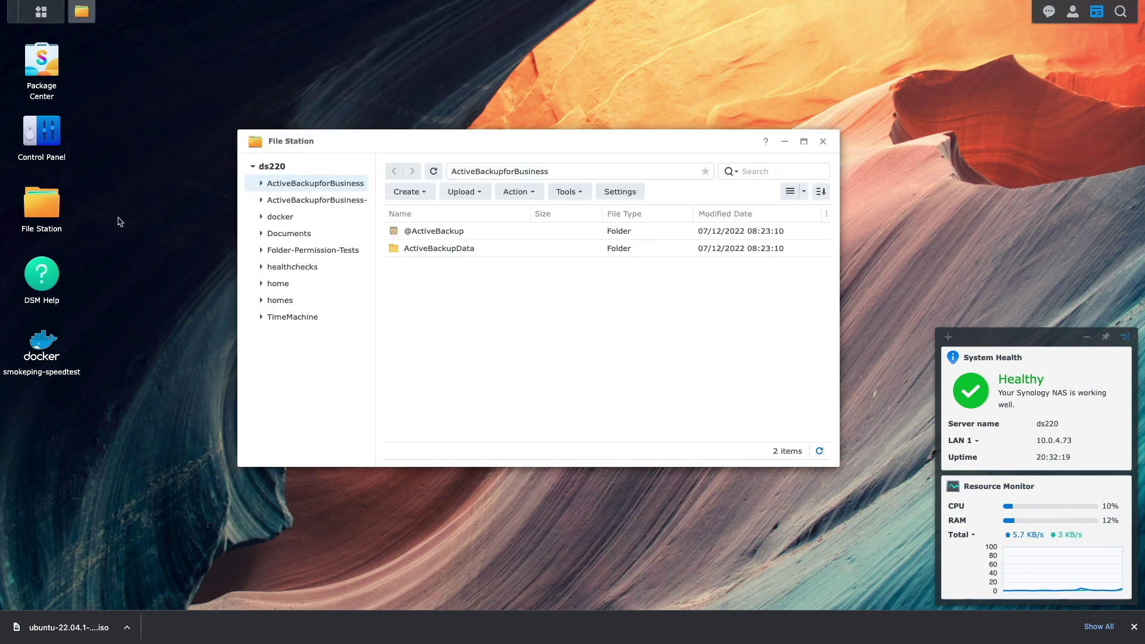
left_click(280, 300)
double_click(398, 251)
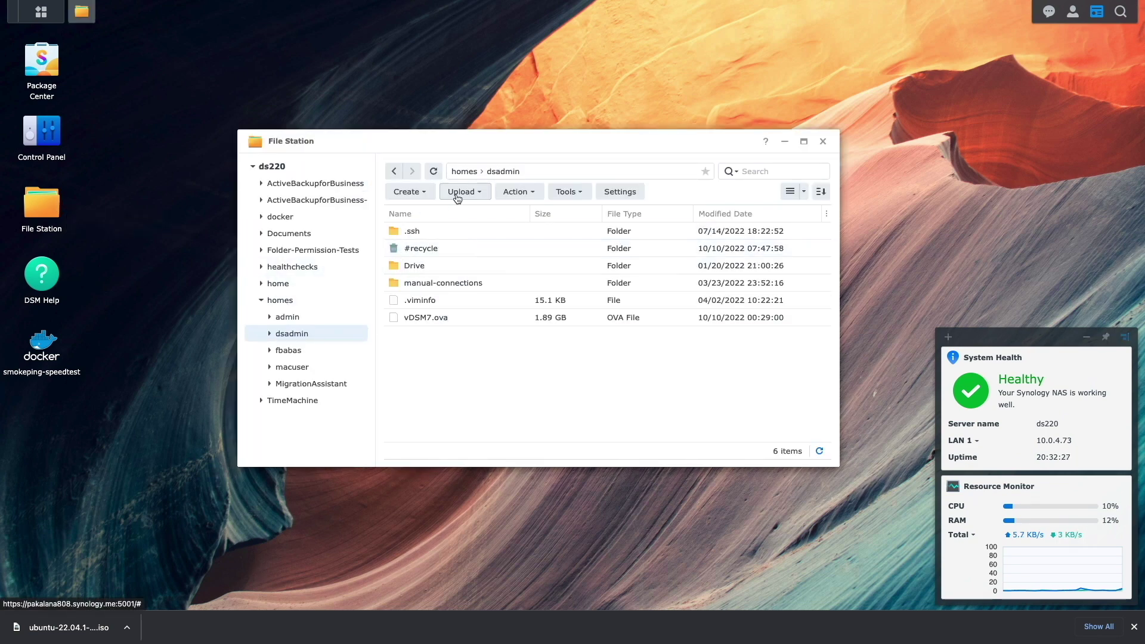
left_click(463, 192)
left_click(468, 231)
double_click(484, 275)
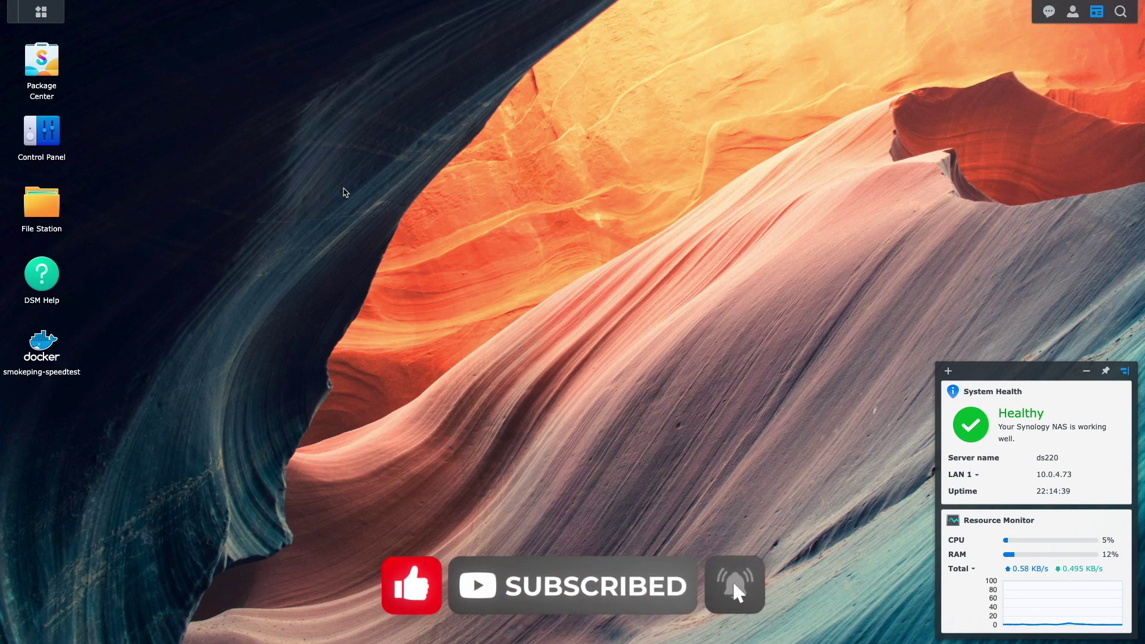
Step: Start creating a new Linux virtual machine, accepting the default storage
left_click(42, 11)
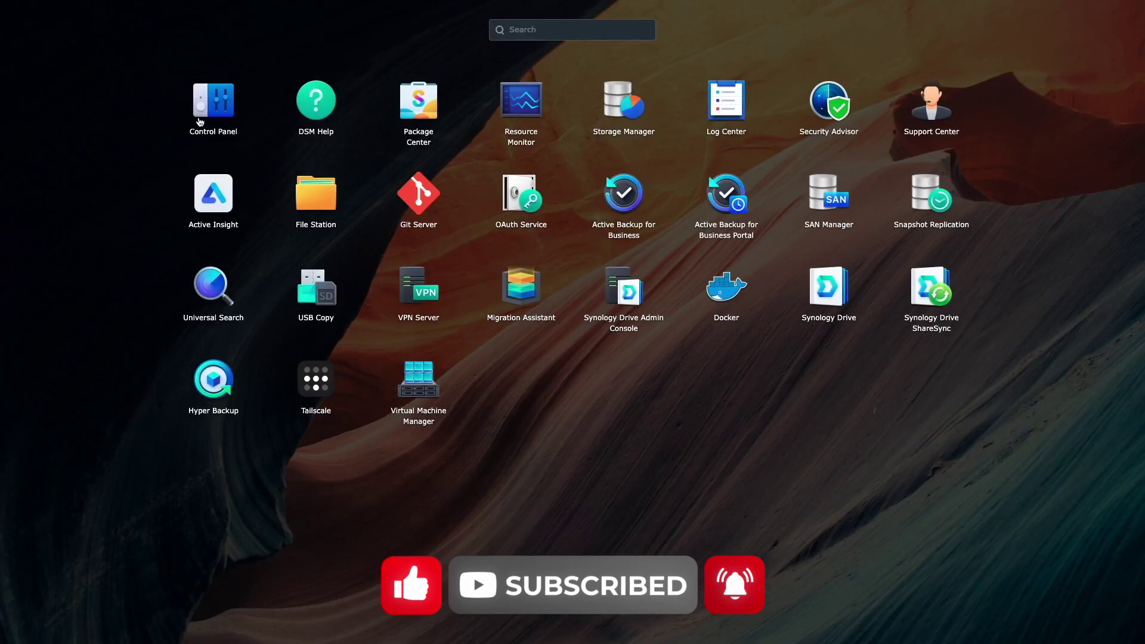
left_click(426, 383)
left_click(290, 160)
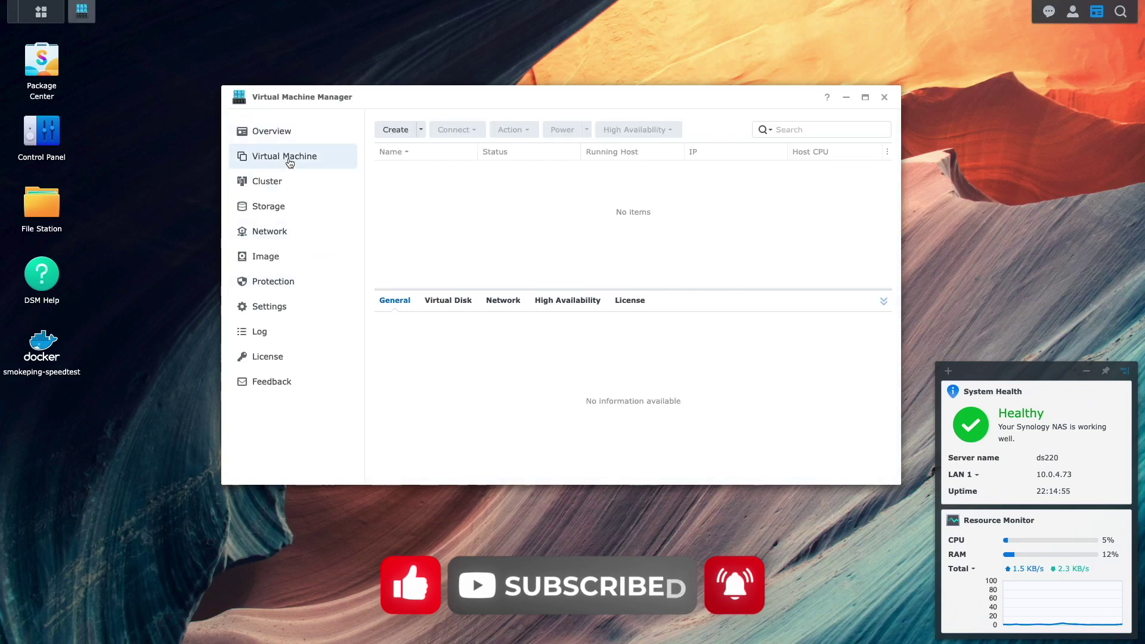
left_click(391, 130)
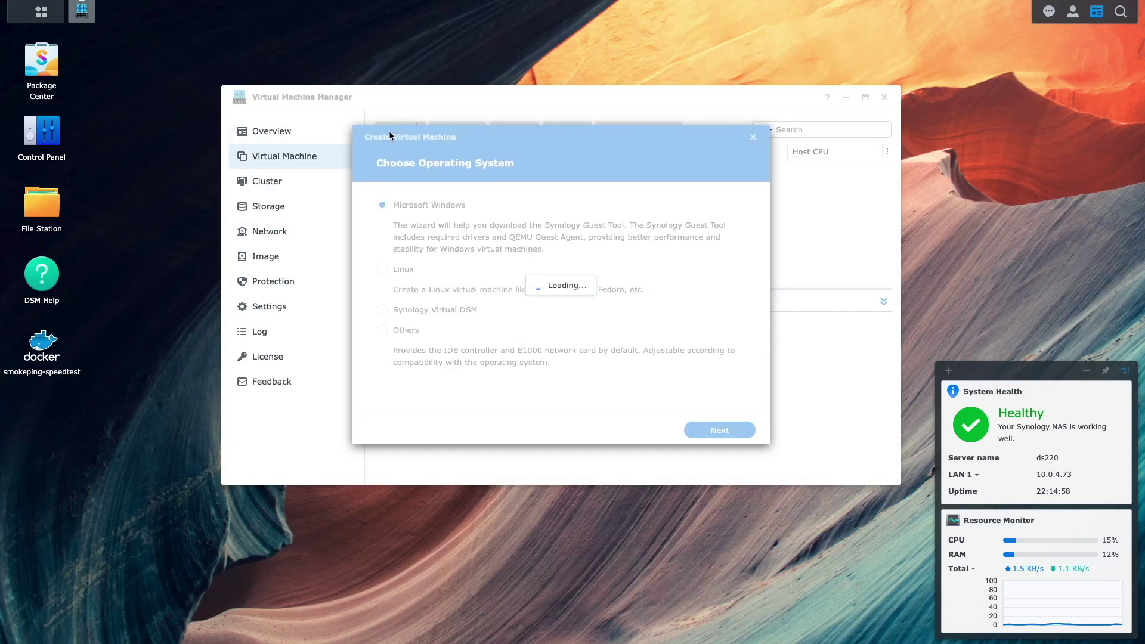
left_click(404, 272)
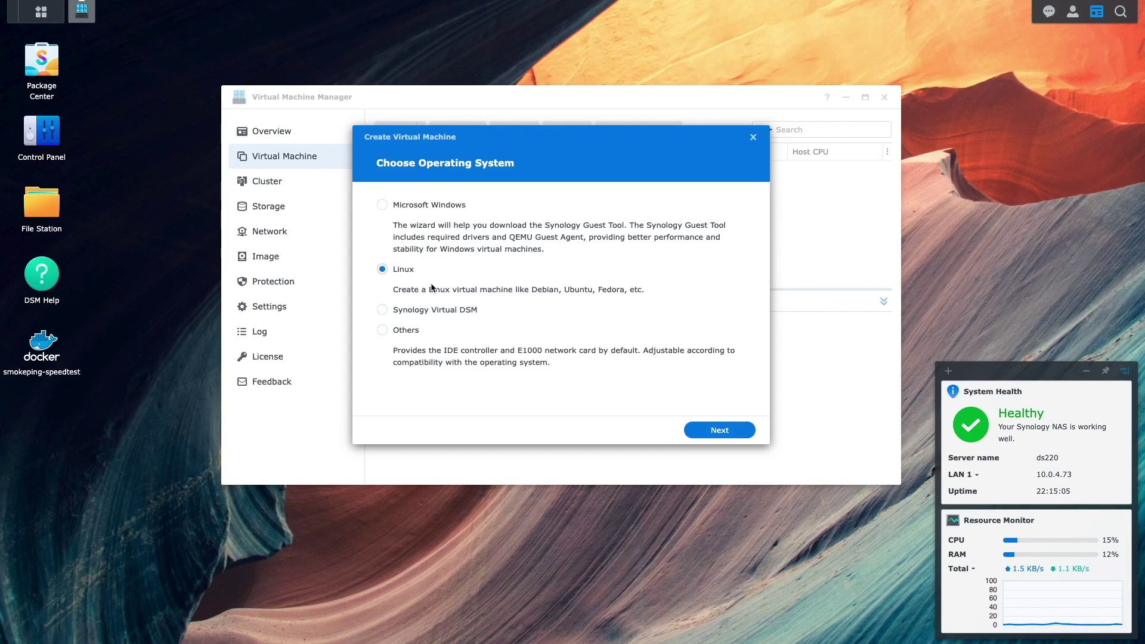
left_click(719, 430)
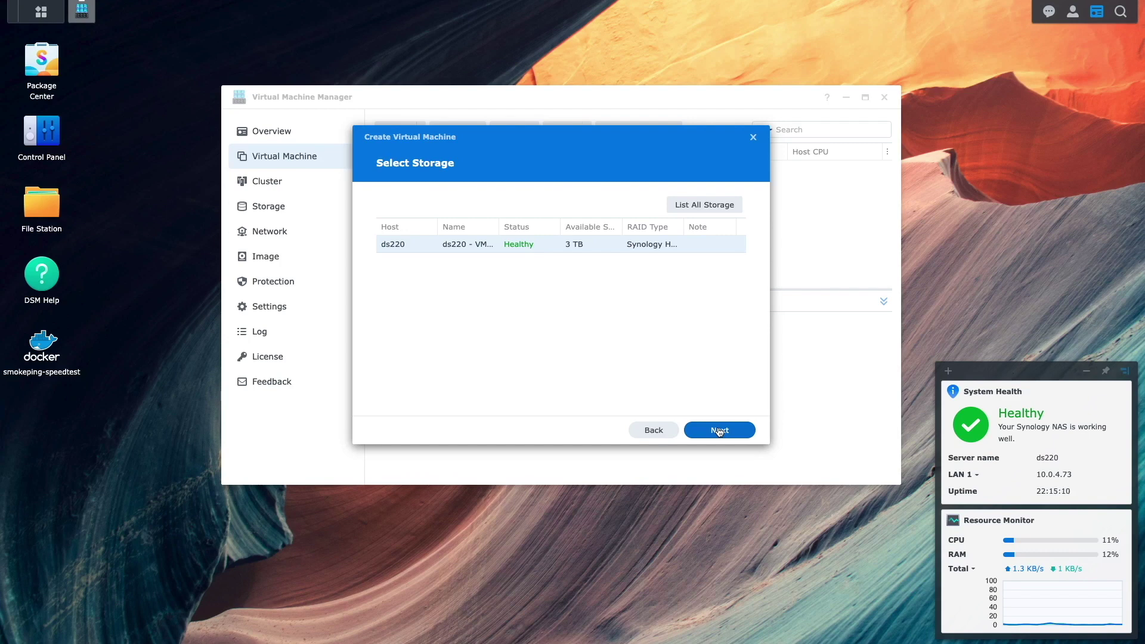
left_click(719, 430)
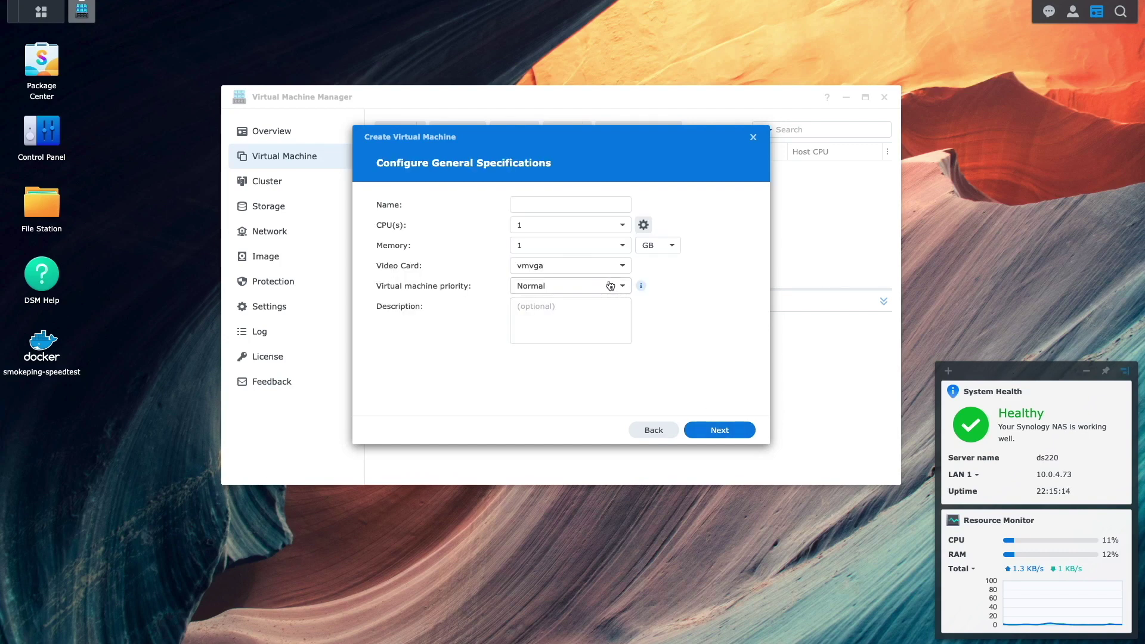
Step: Name the VM ubuntu-youtube and give it 2 CPUs and 4 GB of memory
left_click(559, 201)
type("ubuntu-youtube")
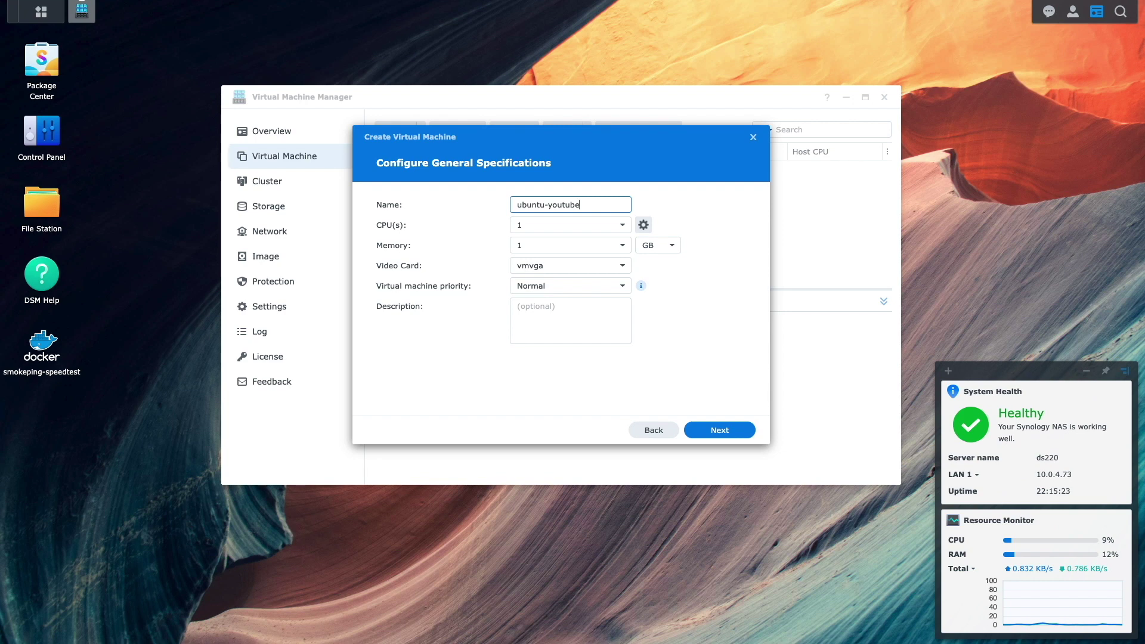
left_click(623, 226)
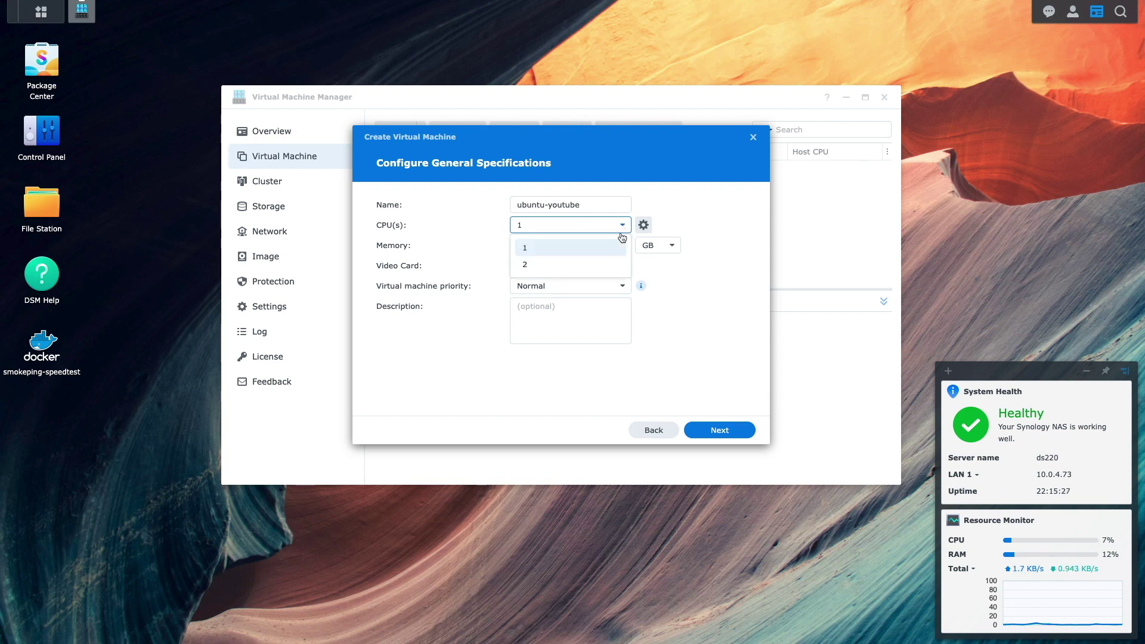
left_click(615, 262)
left_click(624, 245)
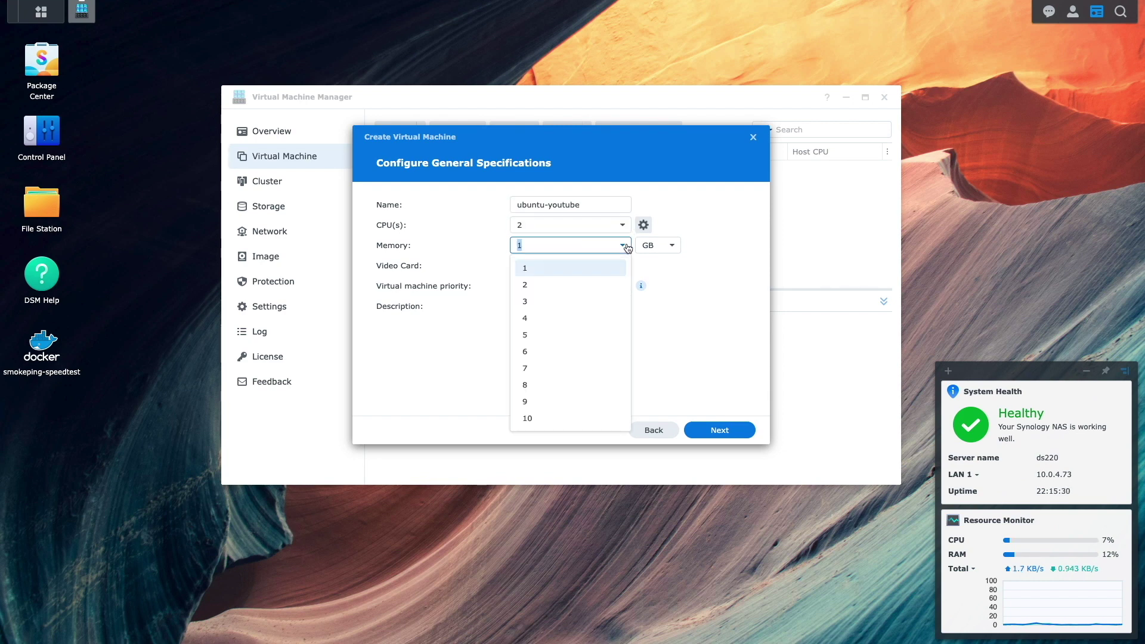
left_click(600, 318)
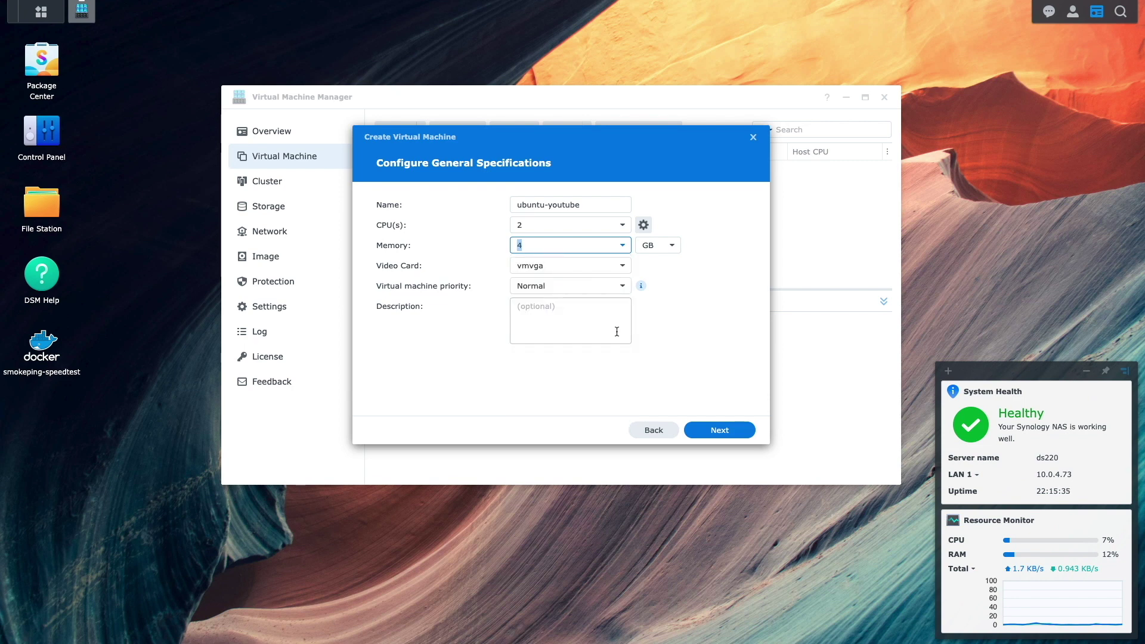
left_click(714, 429)
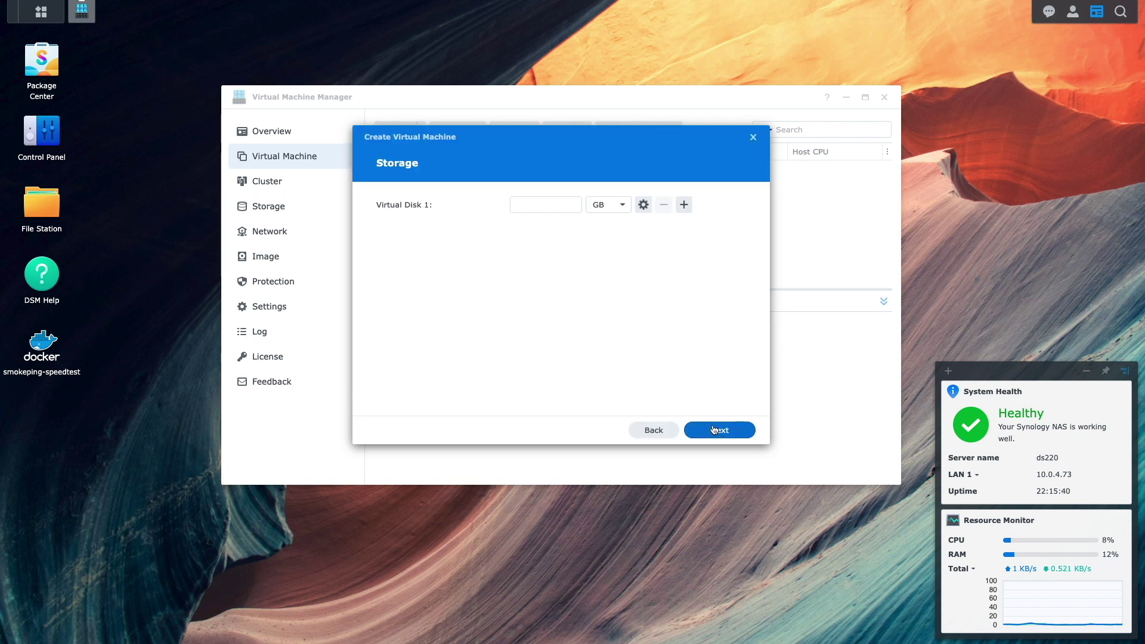
Step: Give the VM a 25 GB virtual disk and keep the Default VM Network
left_click(570, 202)
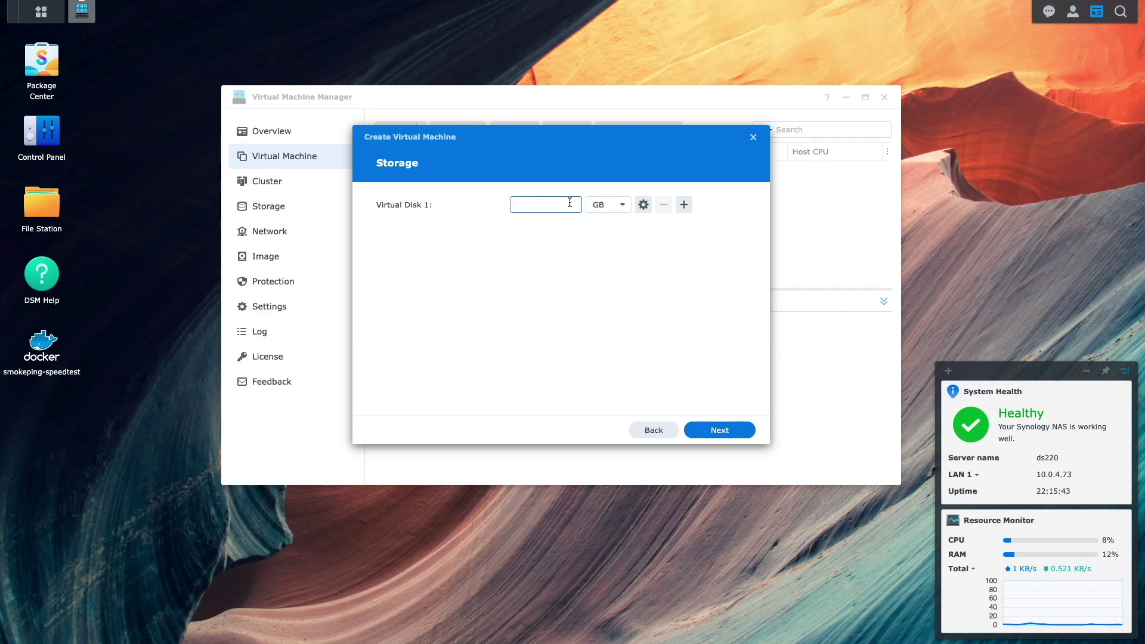
type("25")
left_click(722, 429)
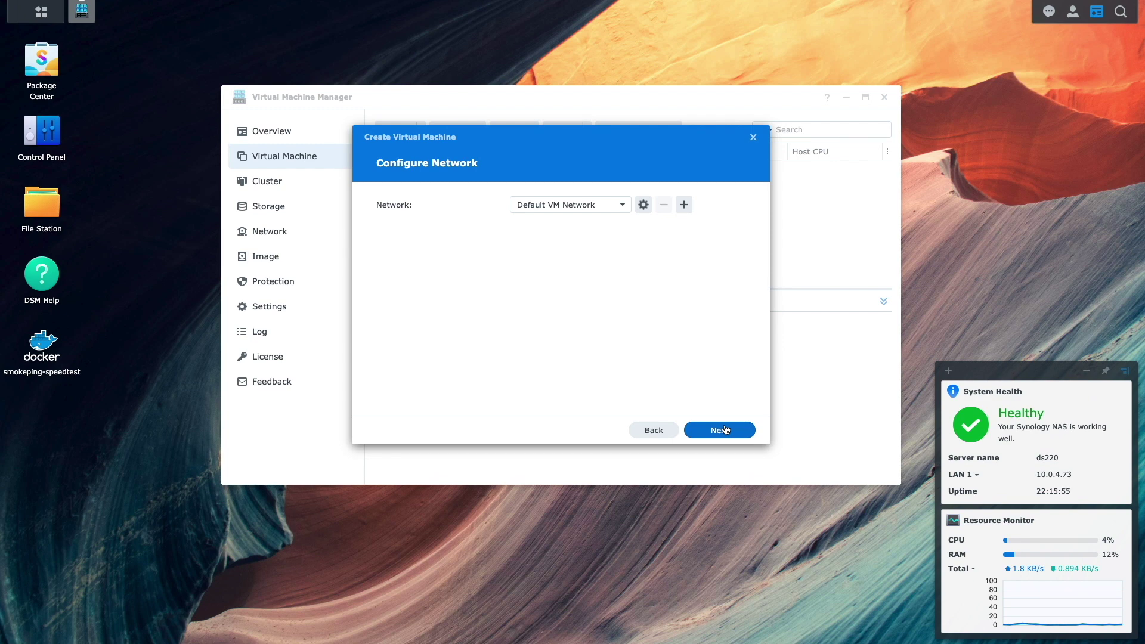
left_click(723, 430)
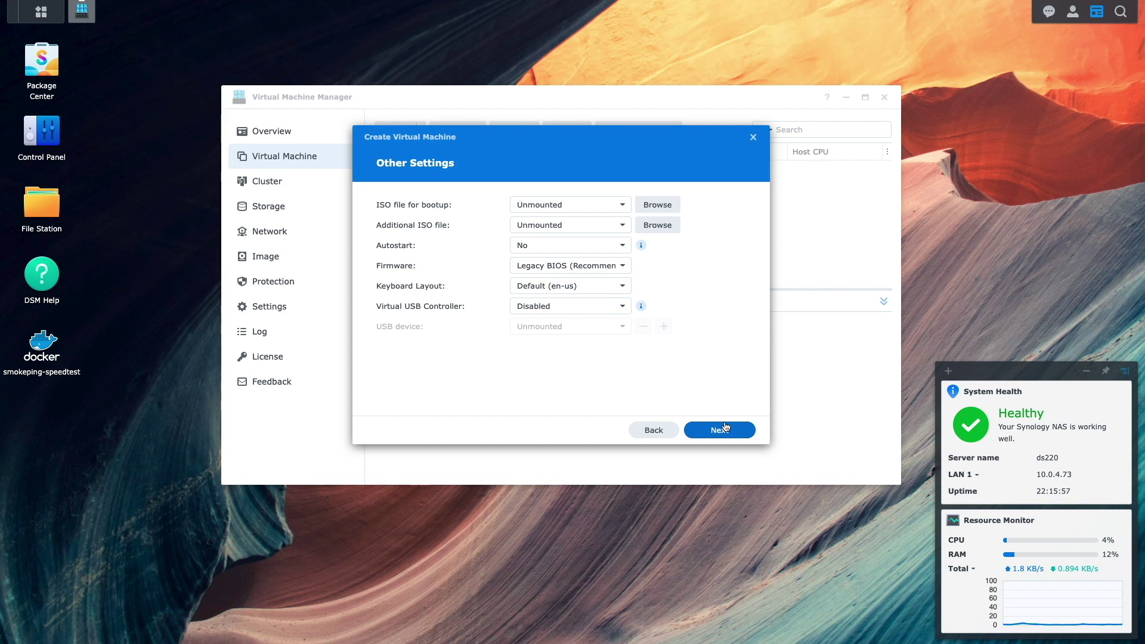
Step: Set the Ubuntu ISO in the user's home folder as the boot disc
left_click(665, 207)
left_click(431, 300)
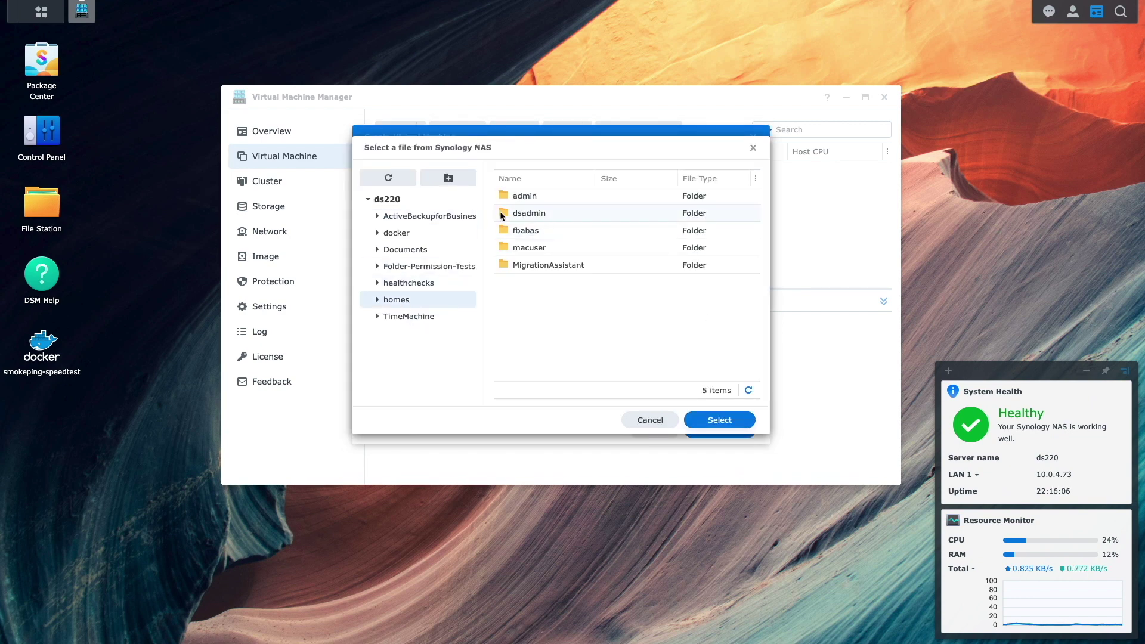
left_click(505, 213)
double_click(505, 213)
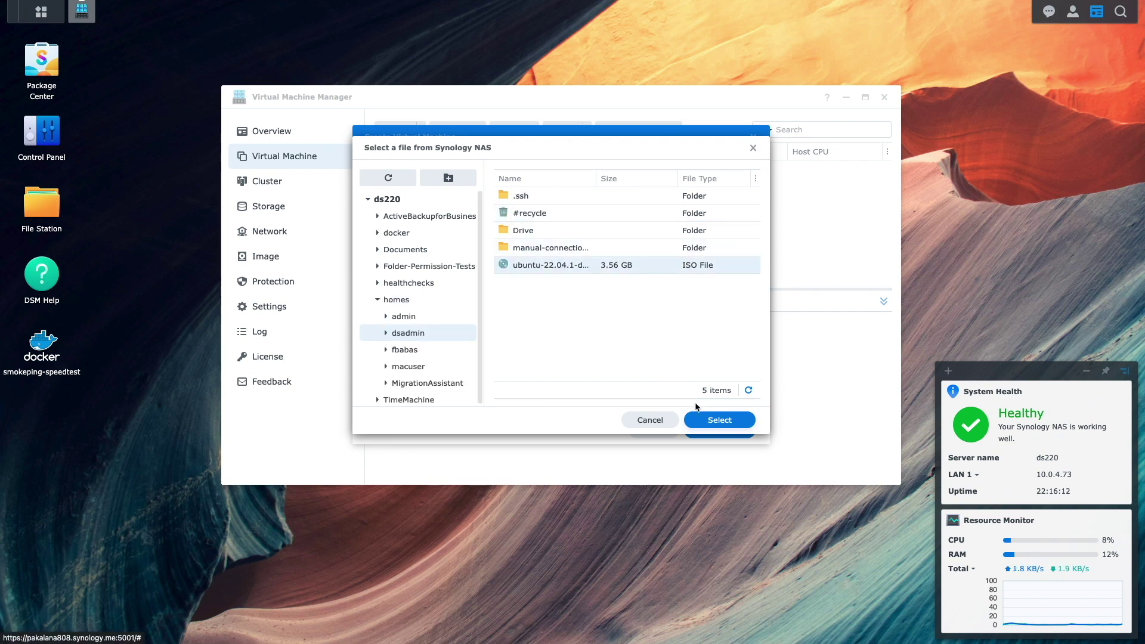
left_click(710, 420)
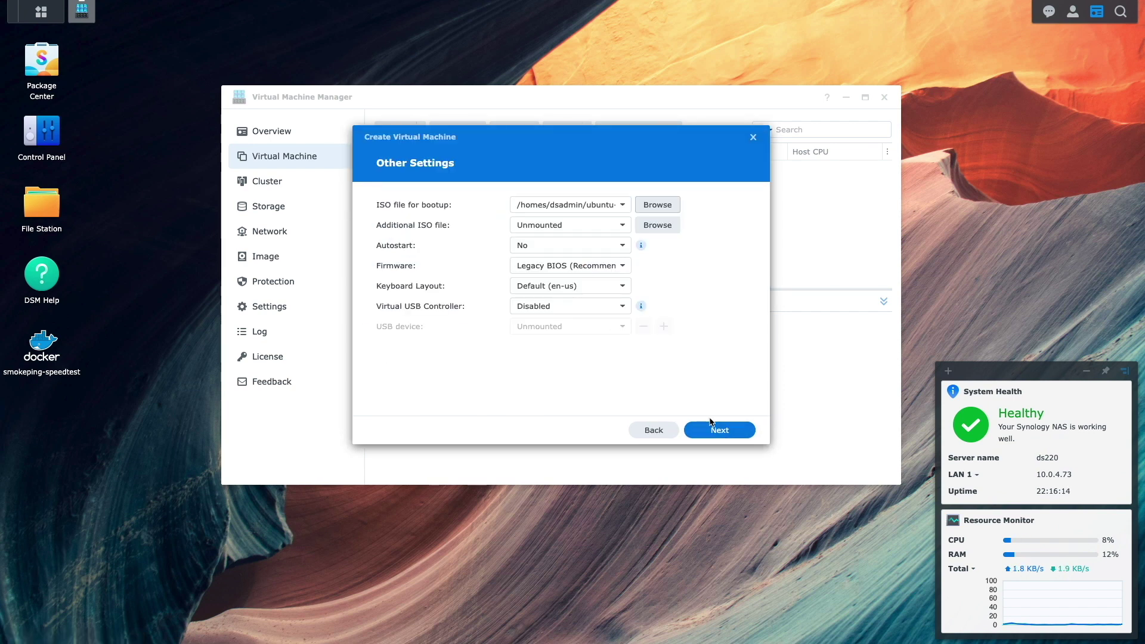
Step: Set autostart to Last state, allow the user power control, and create the VM
left_click(621, 245)
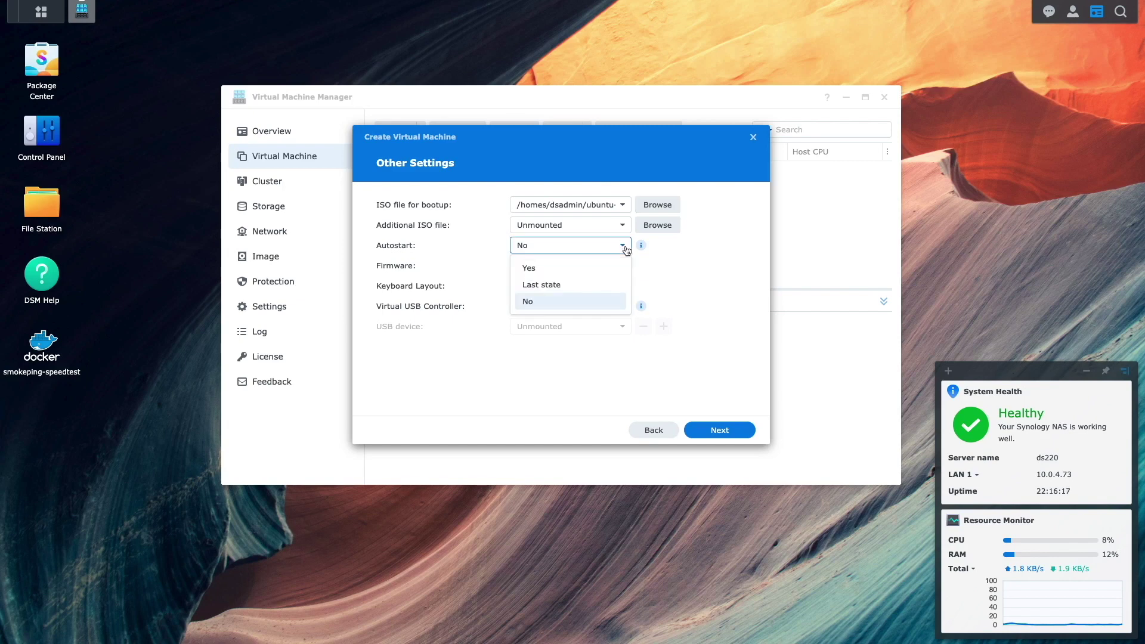
left_click(607, 285)
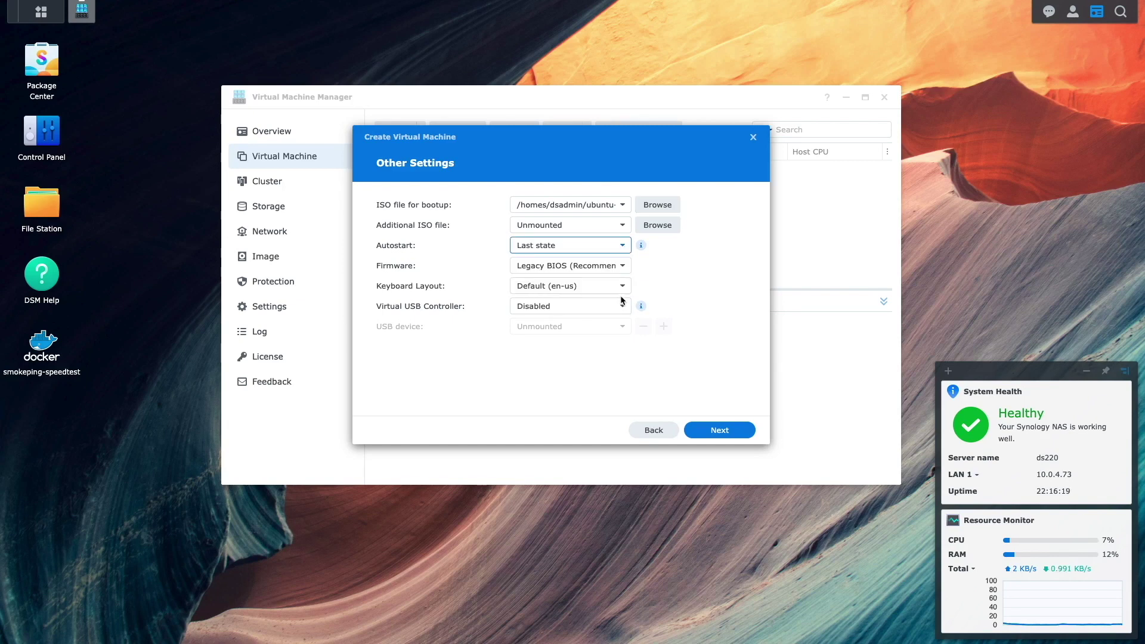
left_click(742, 433)
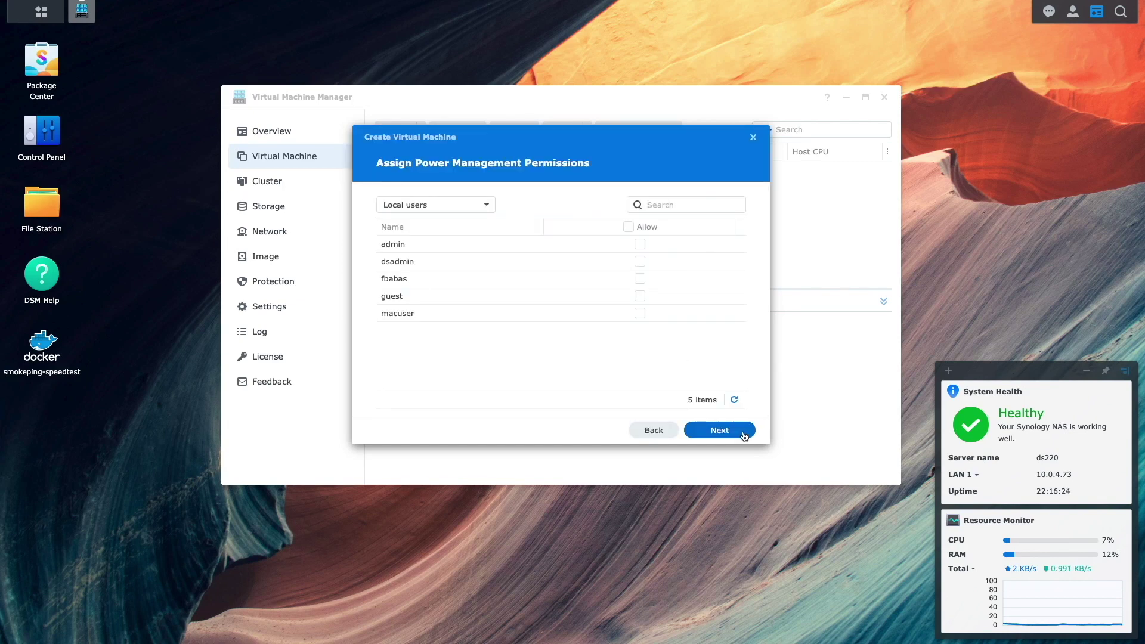
left_click(640, 261)
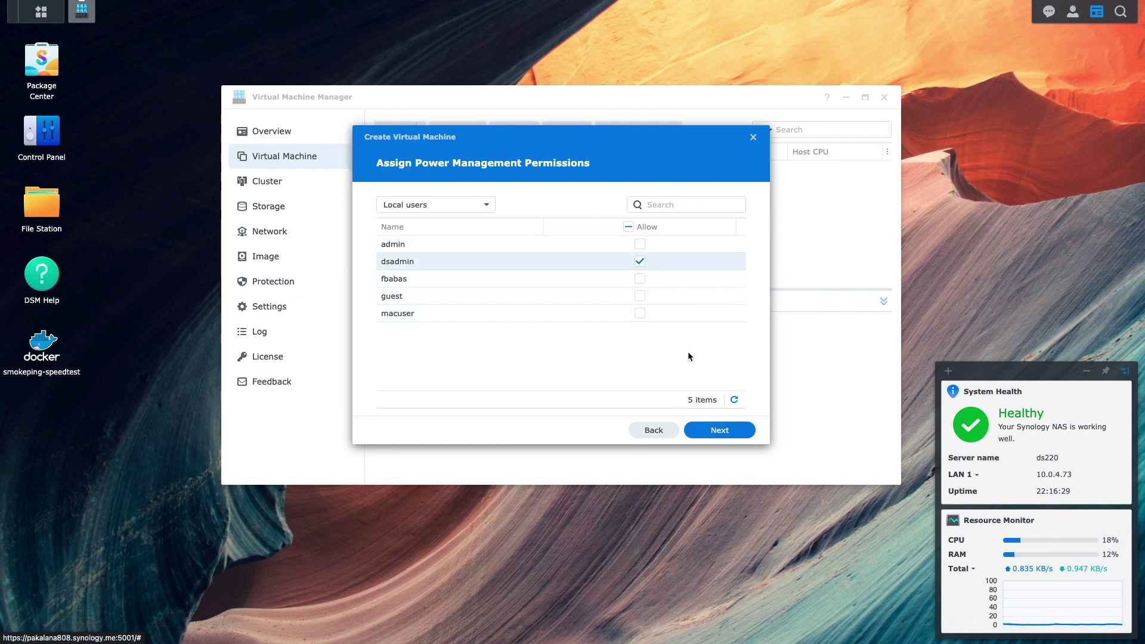
left_click(749, 434)
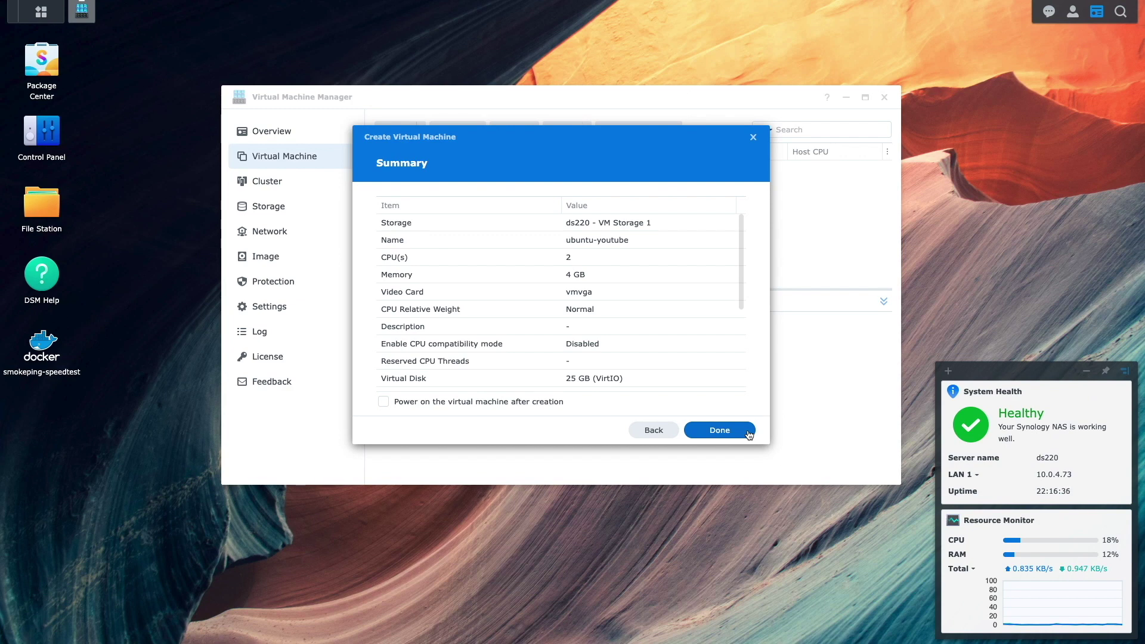
left_click(749, 433)
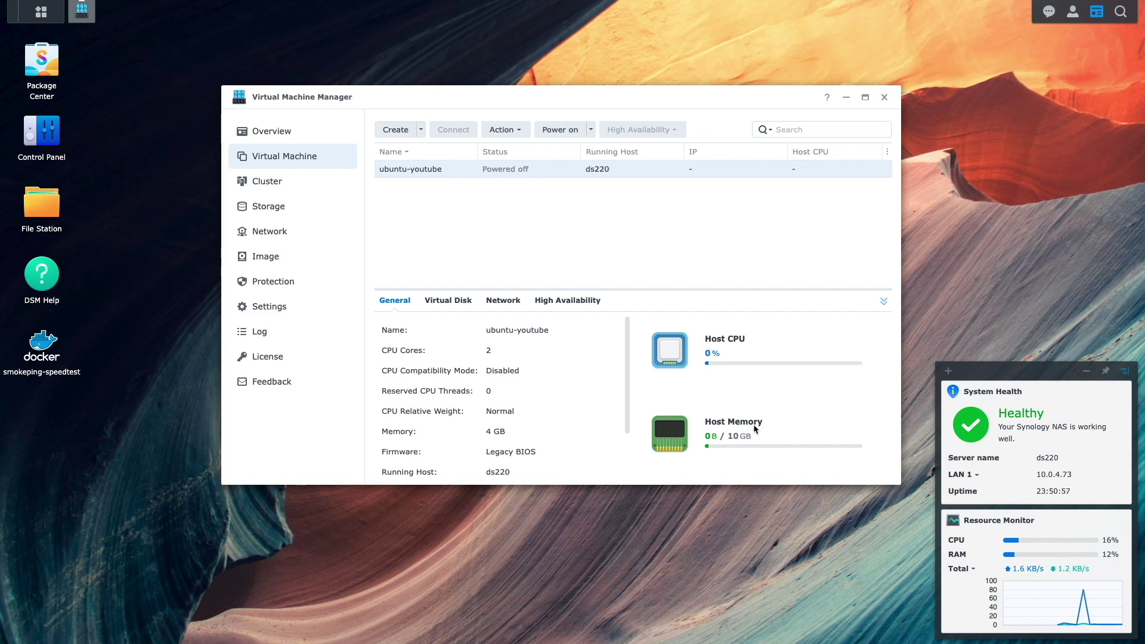
Step: Power on ubuntu-youtube and connect to its web console
left_click(573, 131)
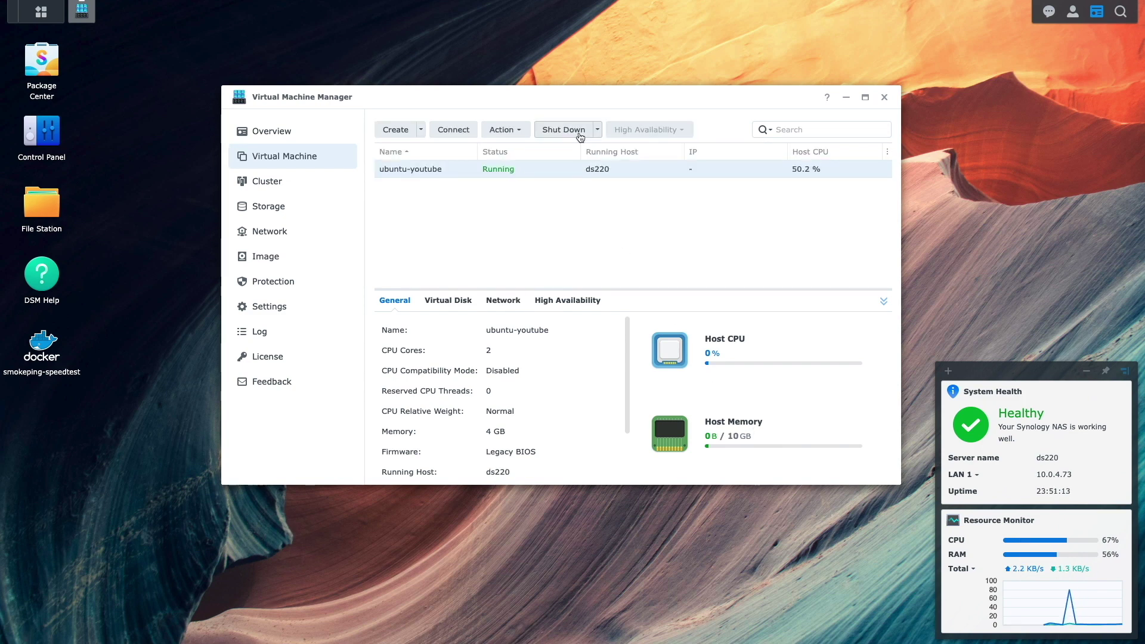
left_click(465, 130)
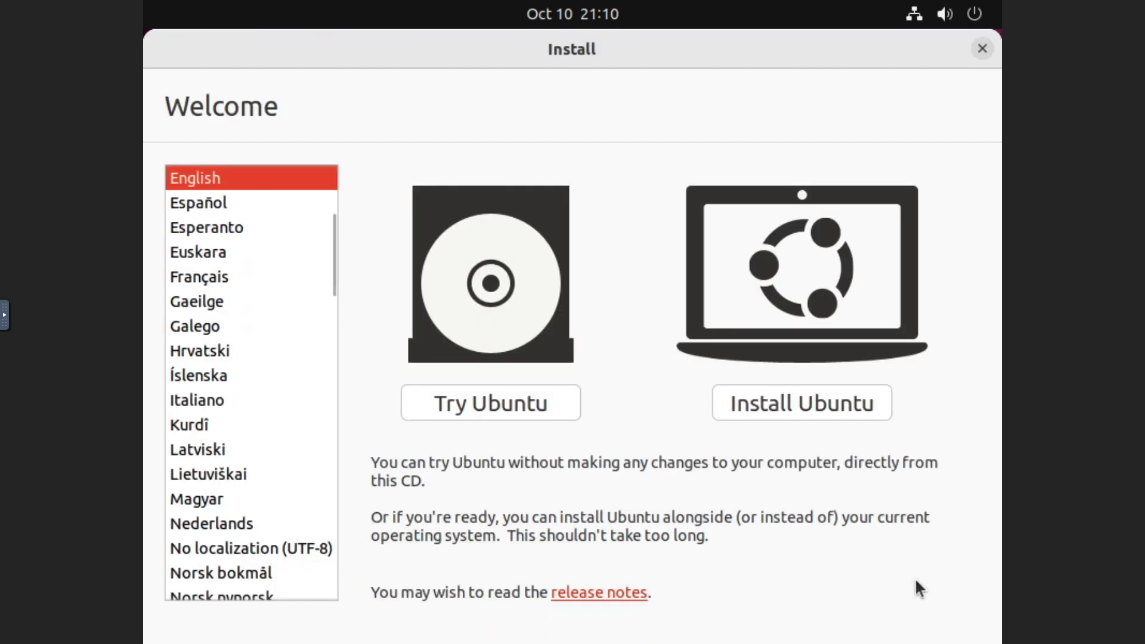
Step: Begin installing Ubuntu with the English (US) keyboard and a minimal installation
left_click(841, 400)
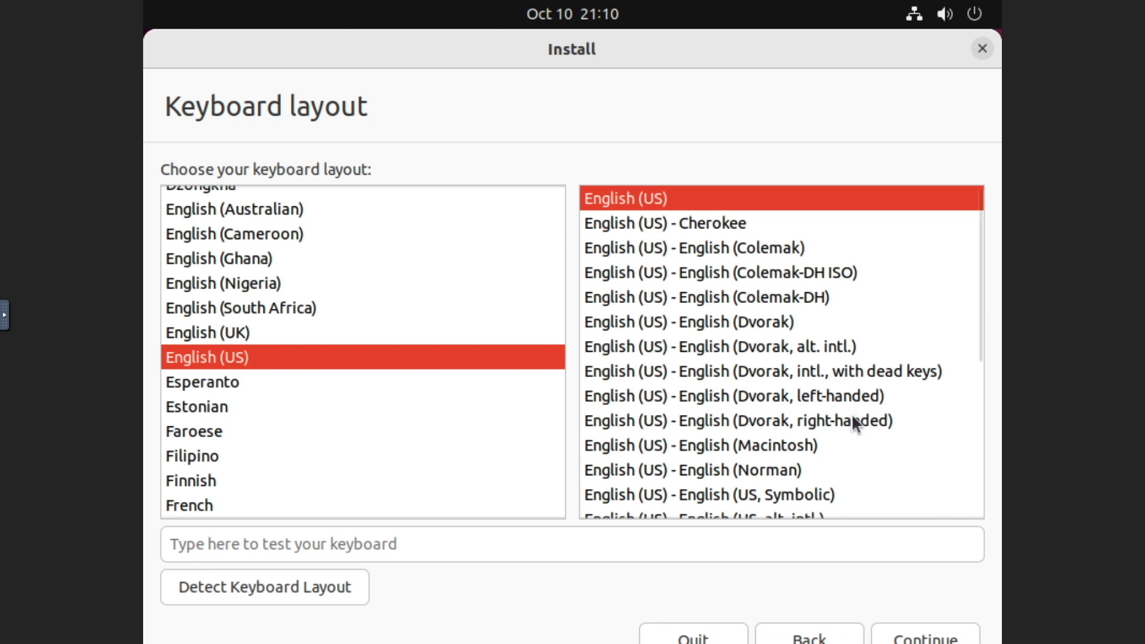
left_click(933, 636)
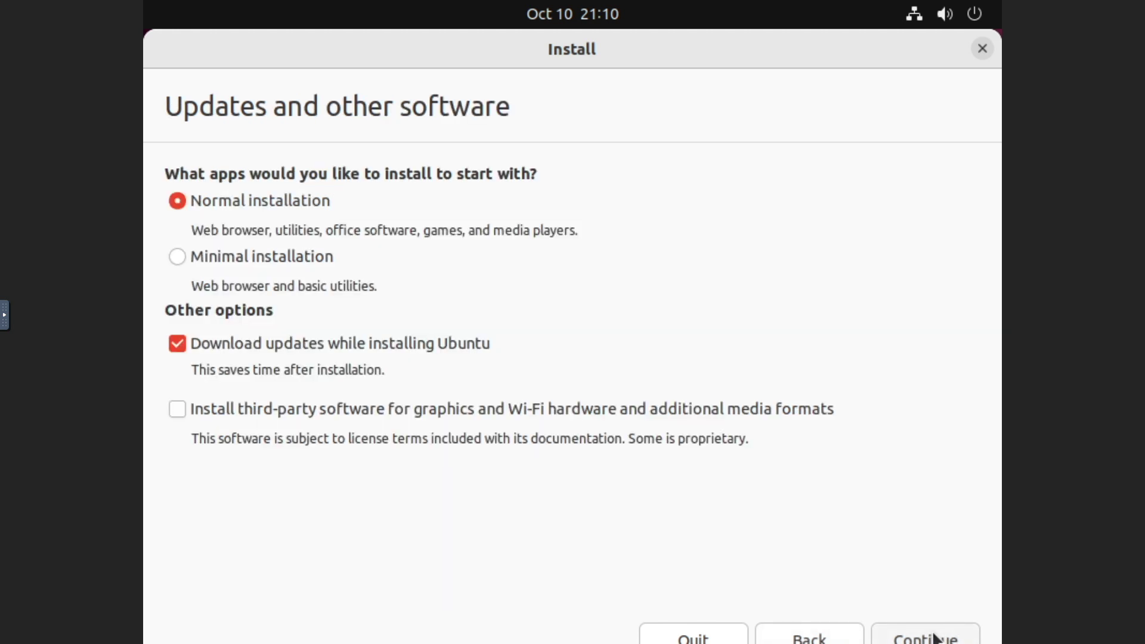
left_click(325, 259)
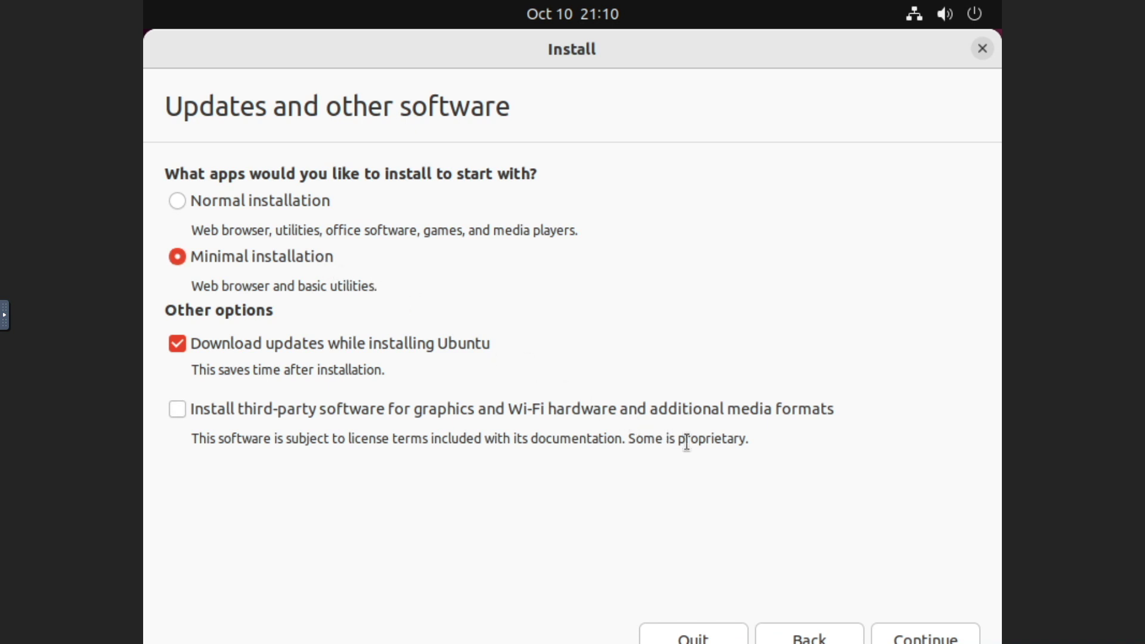
left_click(927, 637)
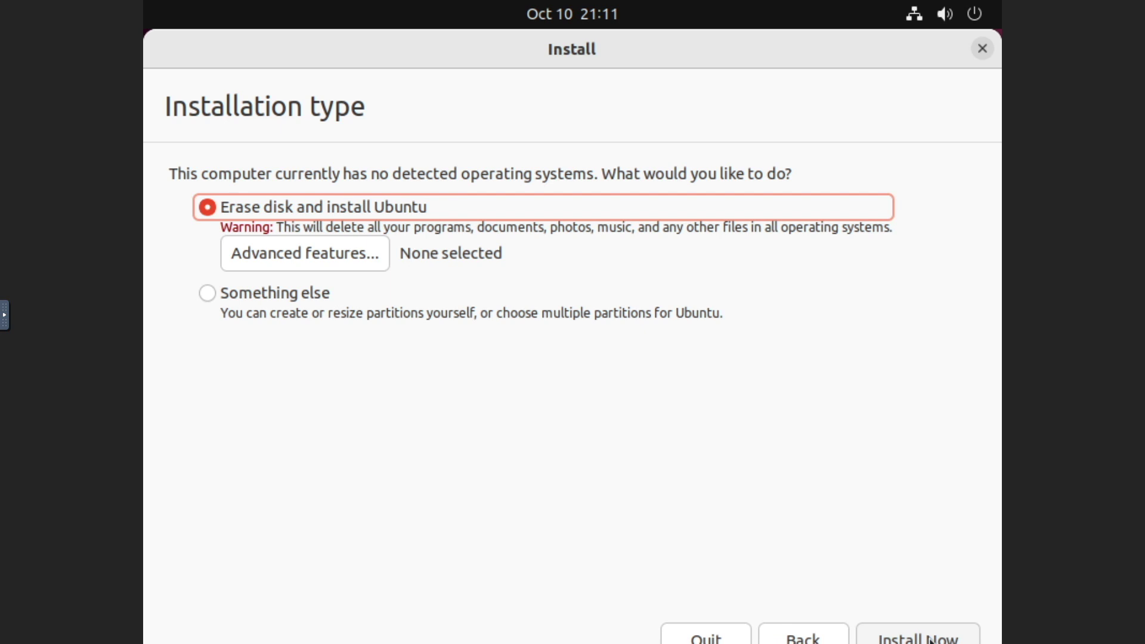
Step: Erase the disk, confirm the partition changes, and accept the Honolulu time zone
left_click(931, 638)
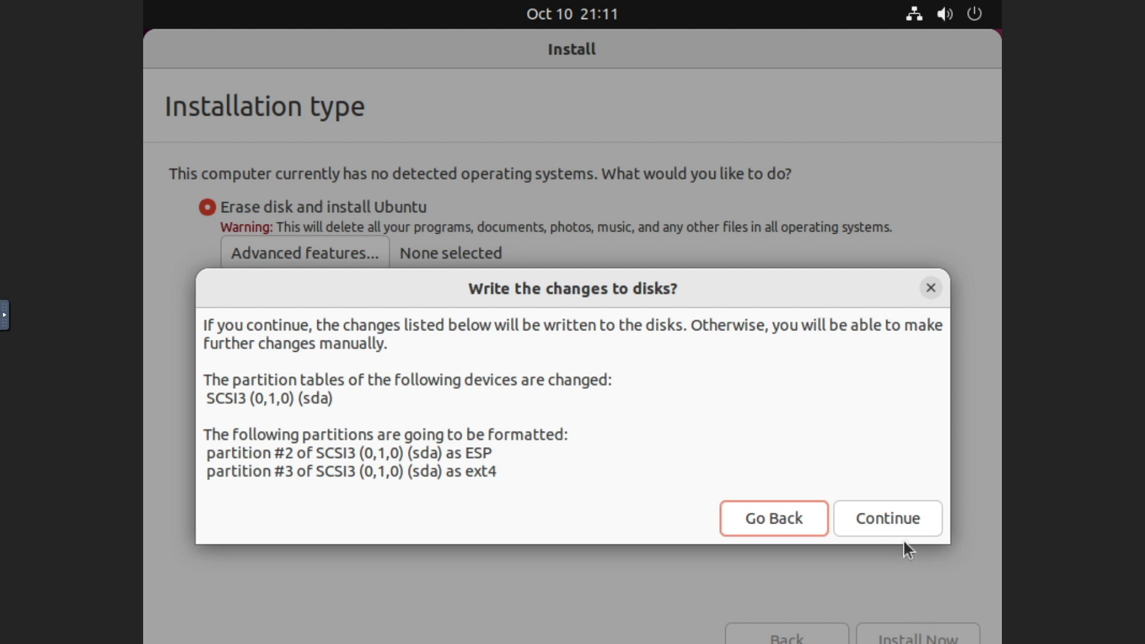
left_click(898, 519)
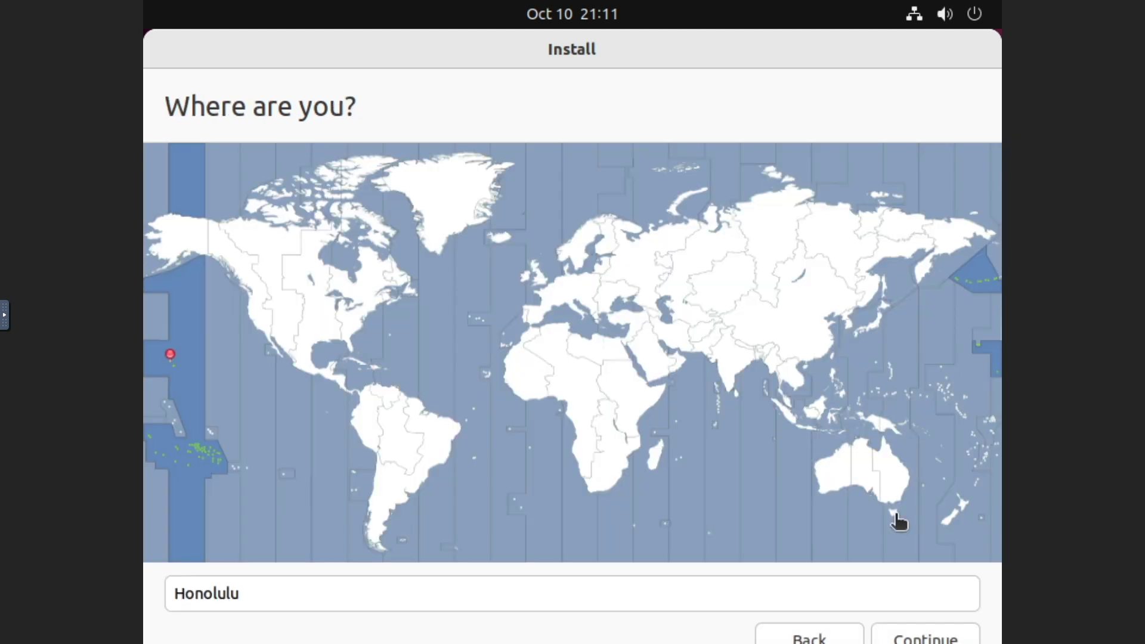
left_click(935, 635)
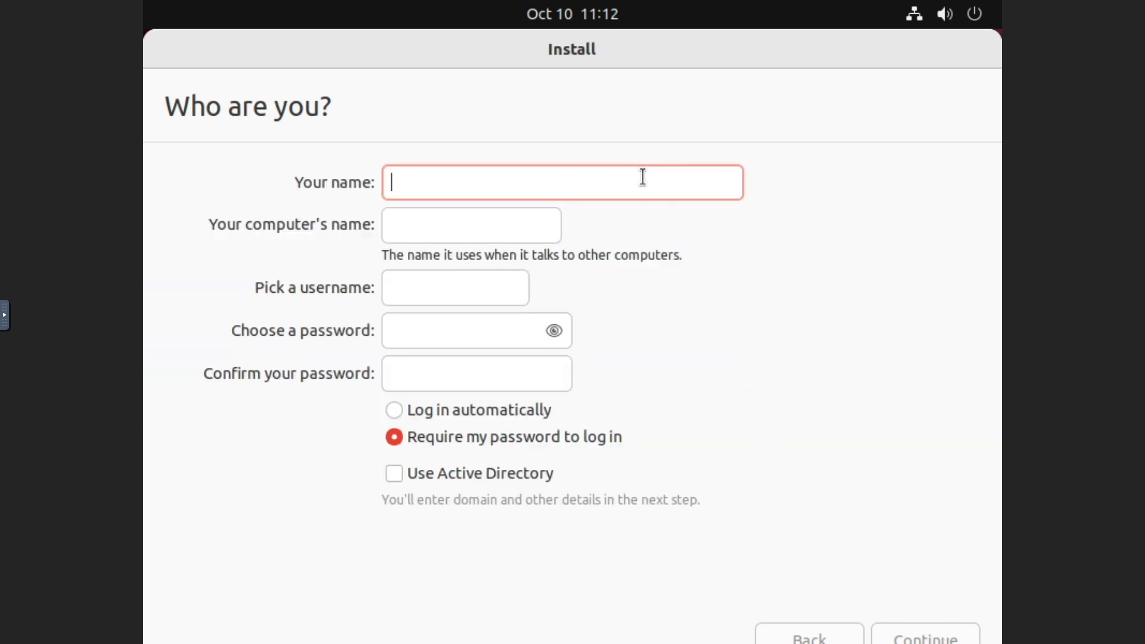
Step: Enter the user's name, computer name ubuntu-youtube and password, install, then restart
type("ferd")
key("Tab")
type("ubuntu-youtube")
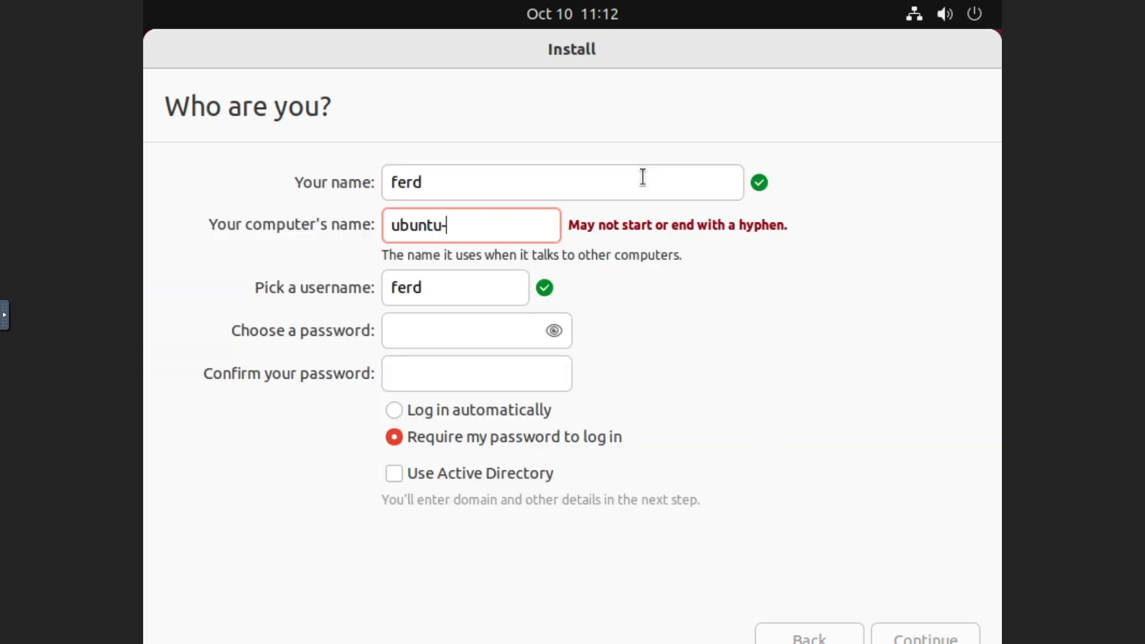
left_click(485, 327)
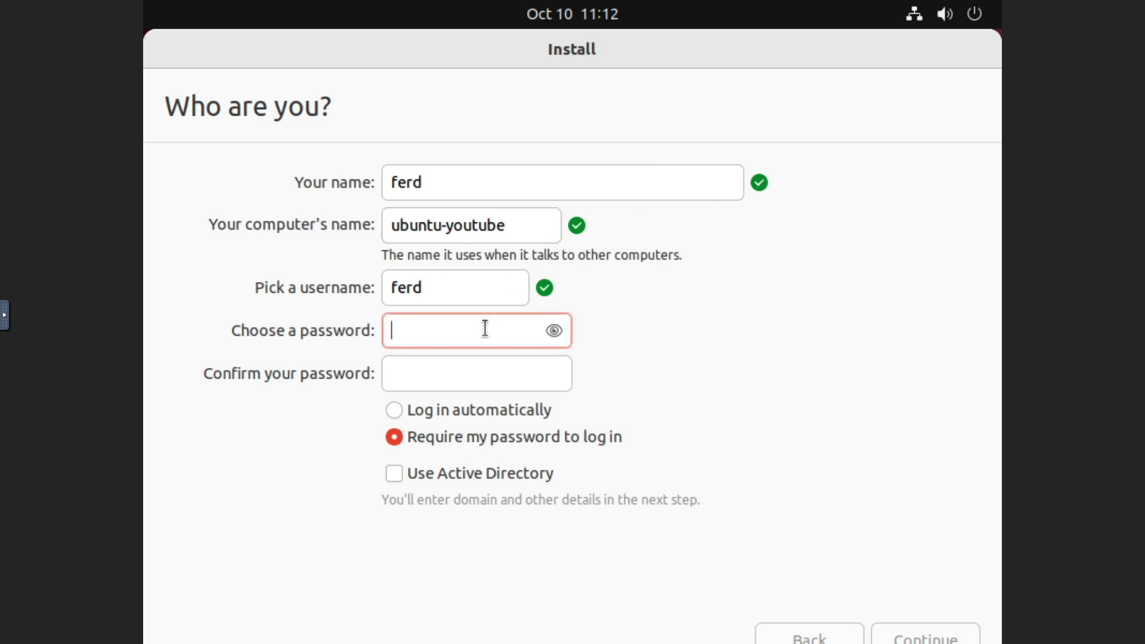
type("●●●●●●●●●●●")
key("Tab")
type("●●●●●●●●●●●")
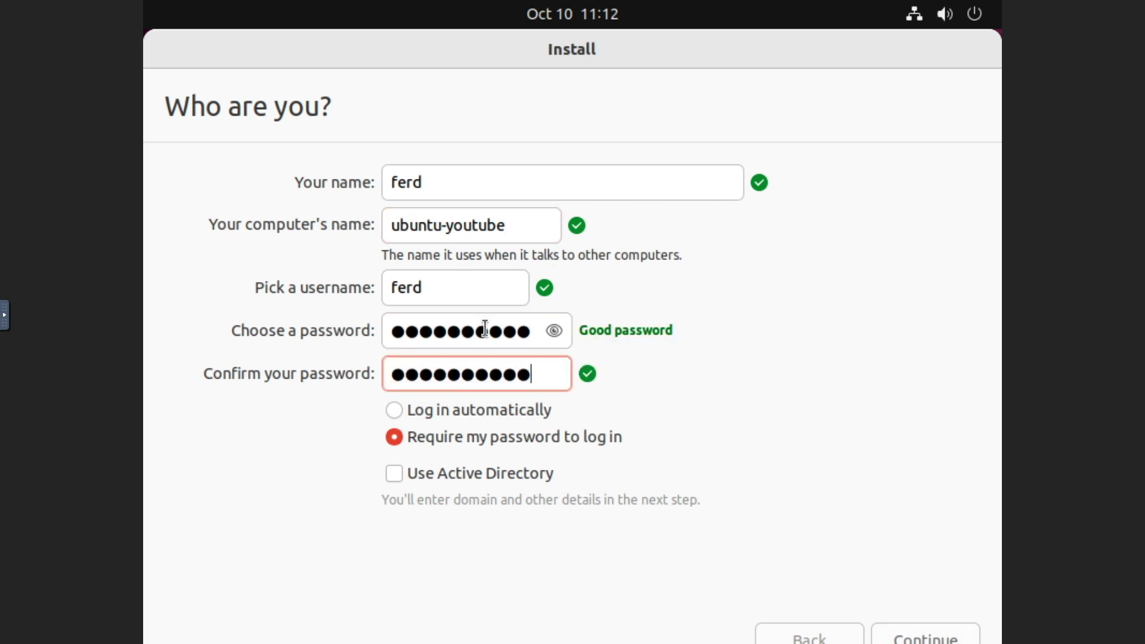
left_click(926, 637)
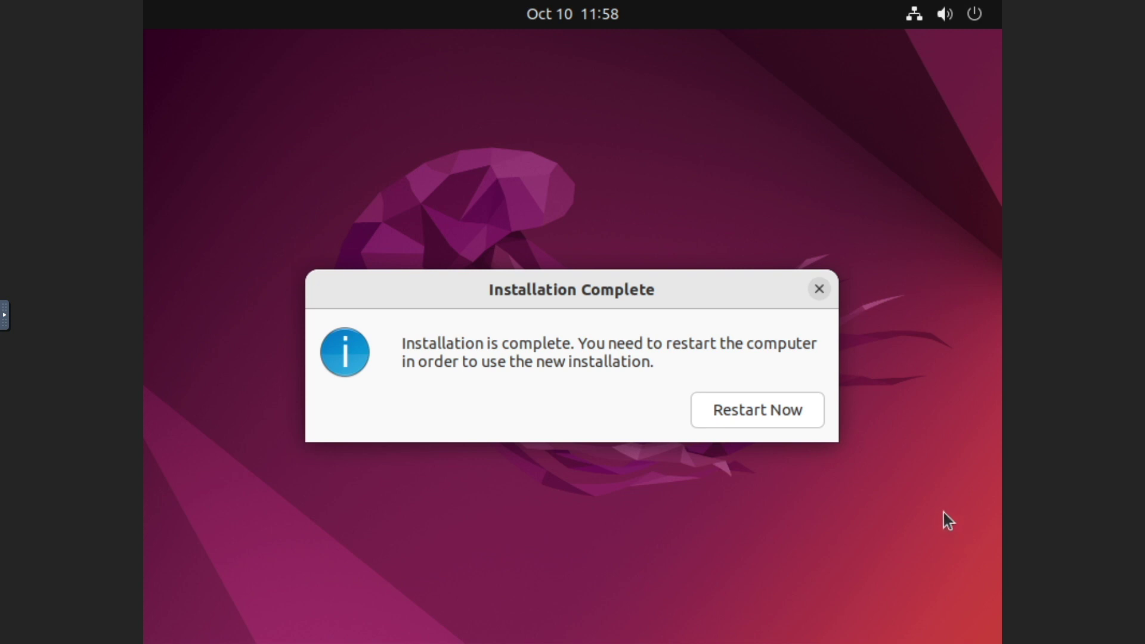
left_click(768, 406)
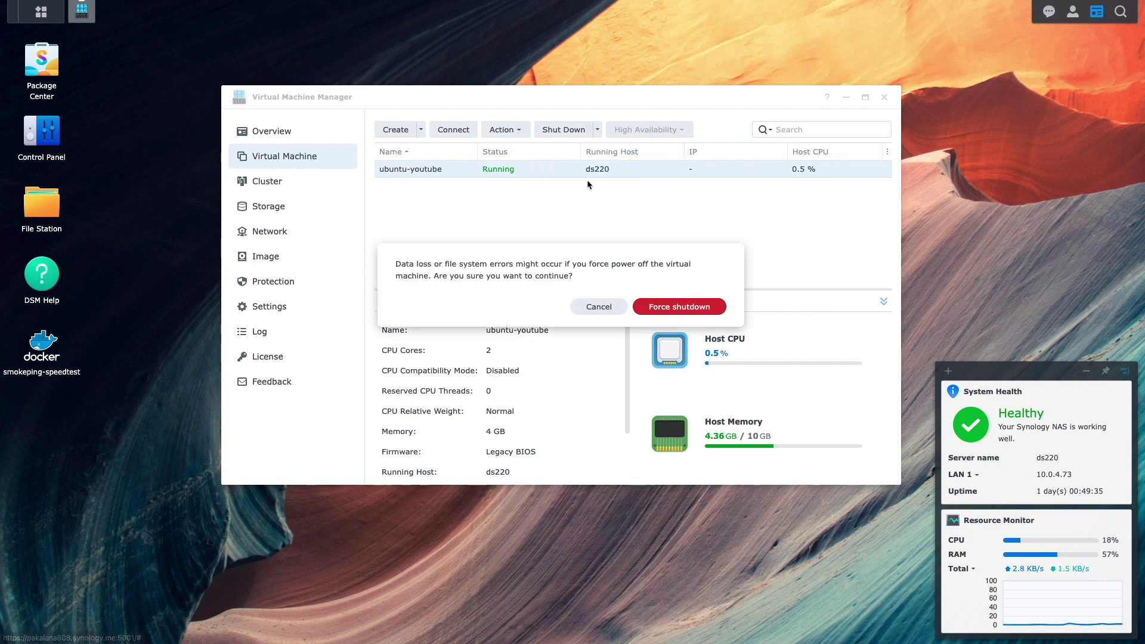
Step: Confirm Force shutdown for ubuntu-youtube, then power it on again
left_click(681, 307)
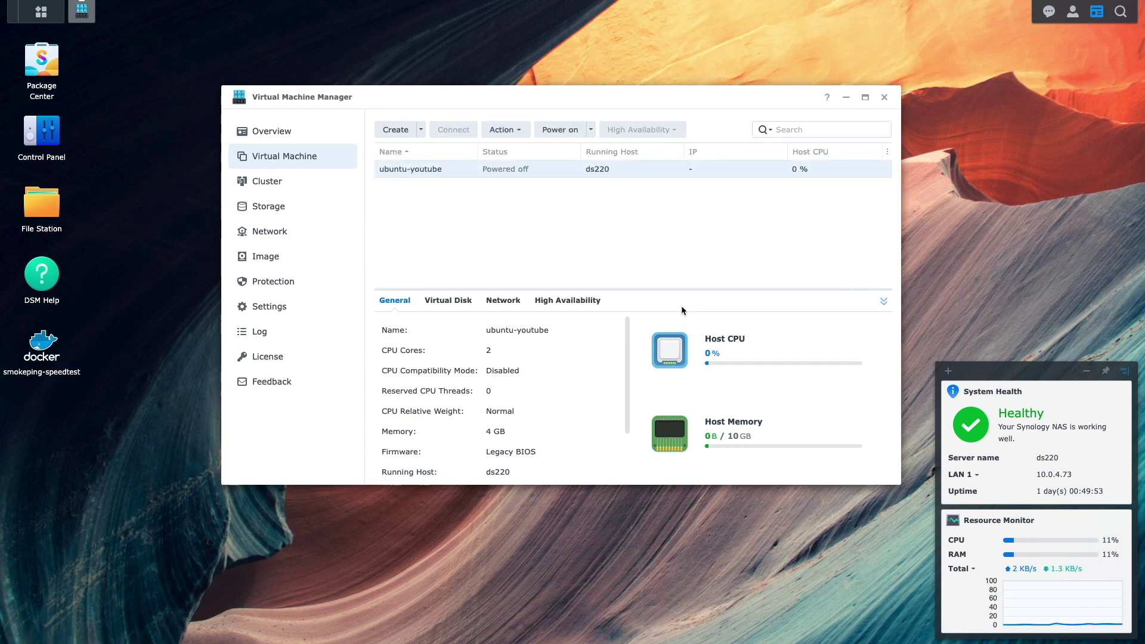
left_click(561, 129)
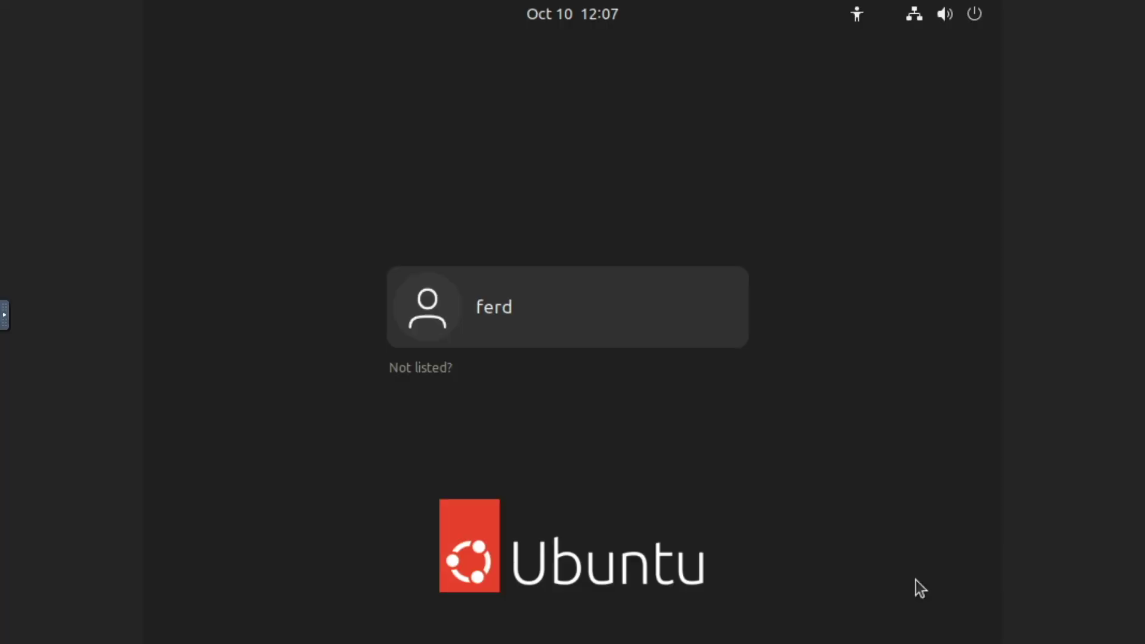
Step: Sign in to the Ubuntu user account with its password
left_click(581, 317)
type("●●●●●●●●●●")
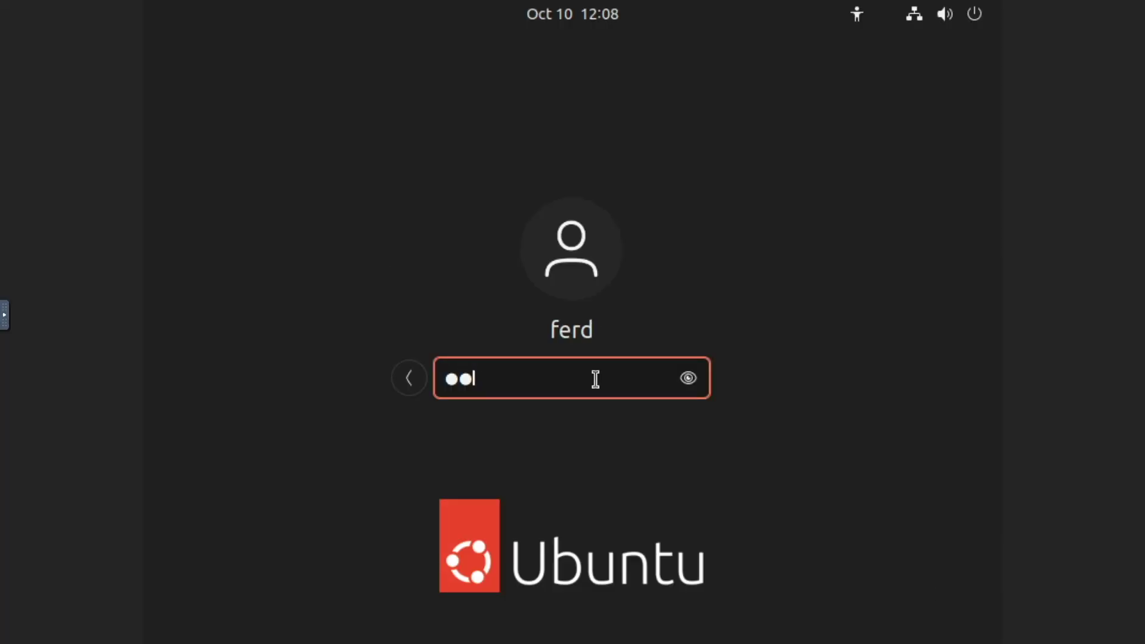
key("Return")
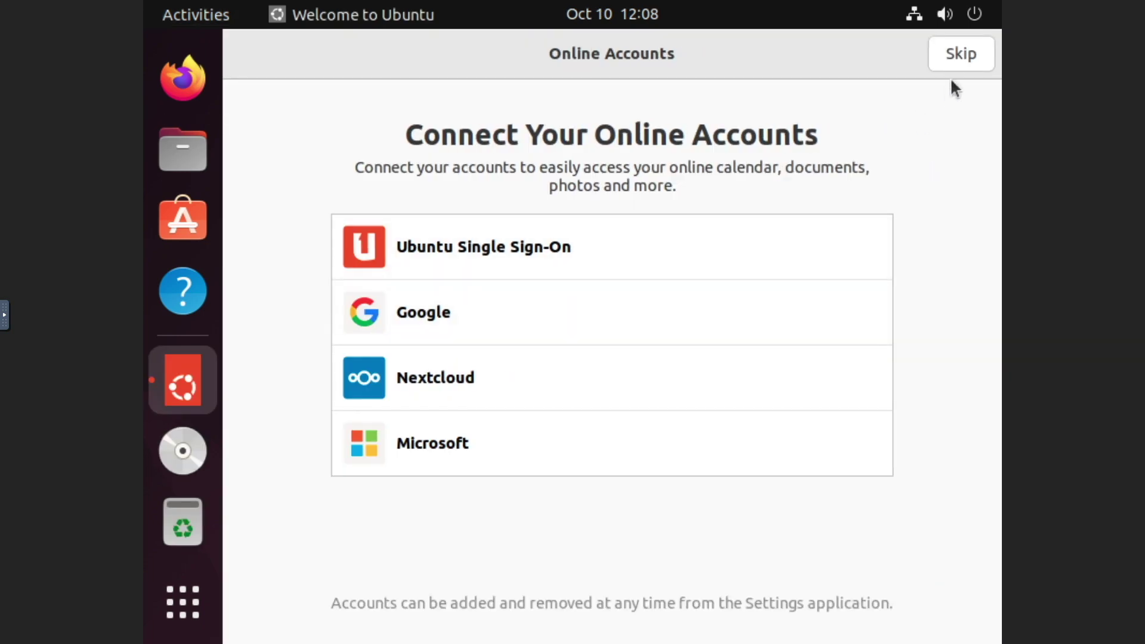
Step: Skip through the Welcome to Ubuntu wizard and install the offered 1.6 MB of updates
left_click(961, 54)
left_click(962, 55)
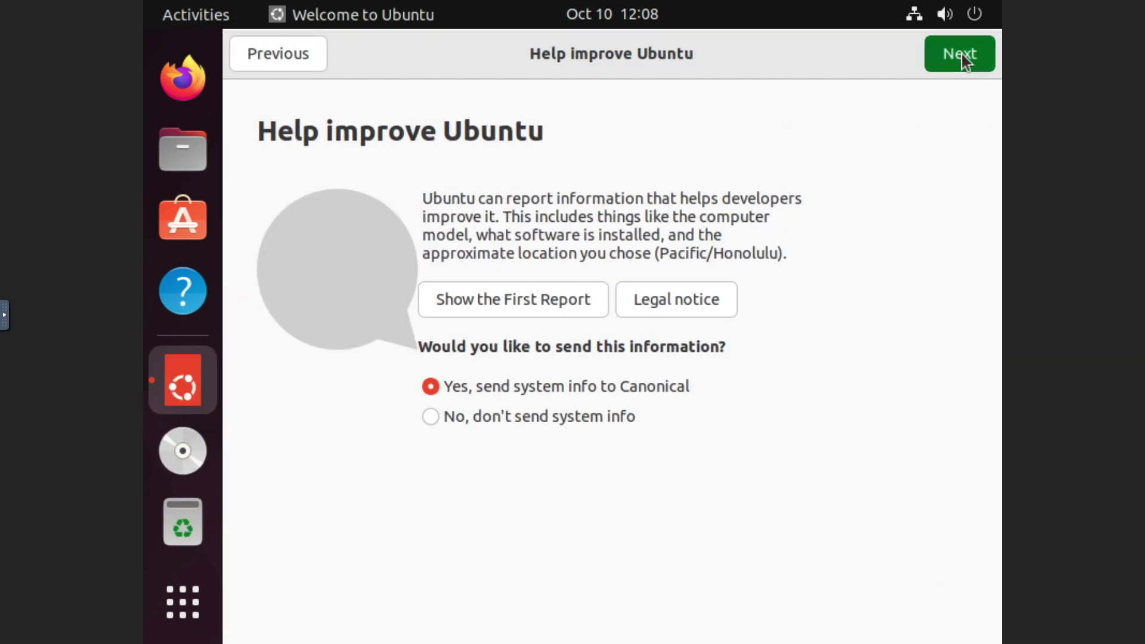
left_click(962, 55)
left_click(962, 55)
left_click(962, 55)
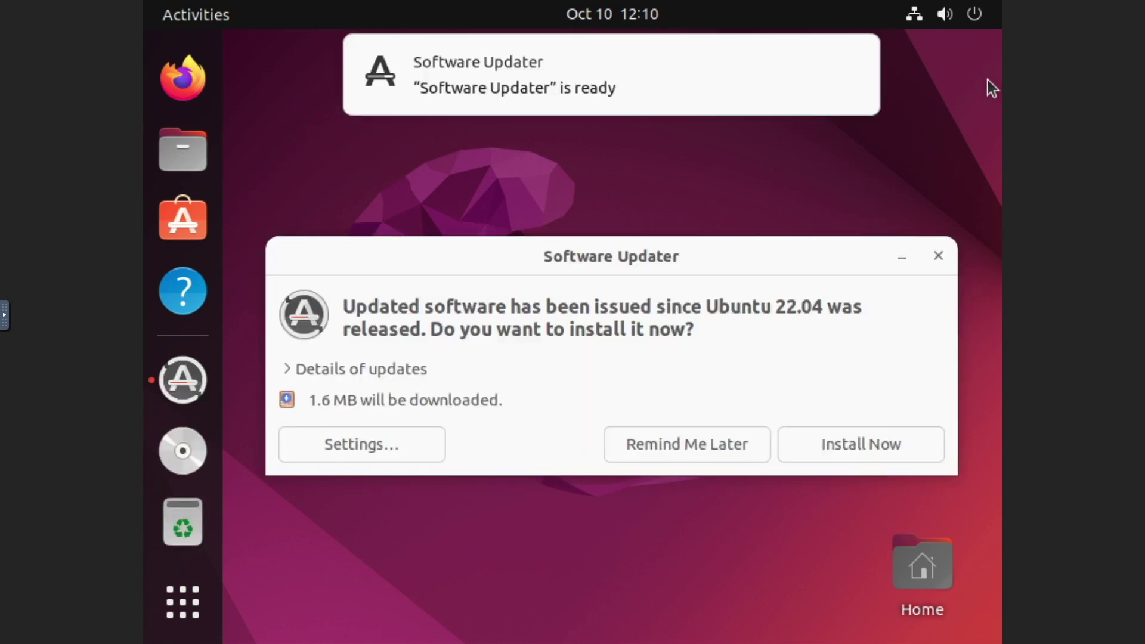
left_click(848, 436)
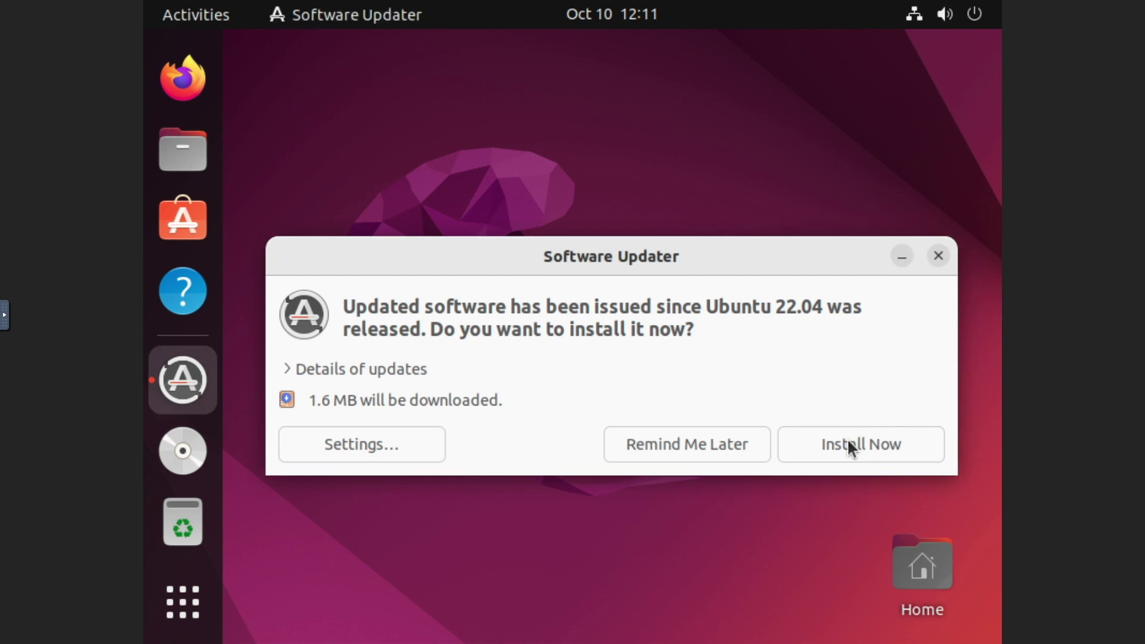
left_click(850, 443)
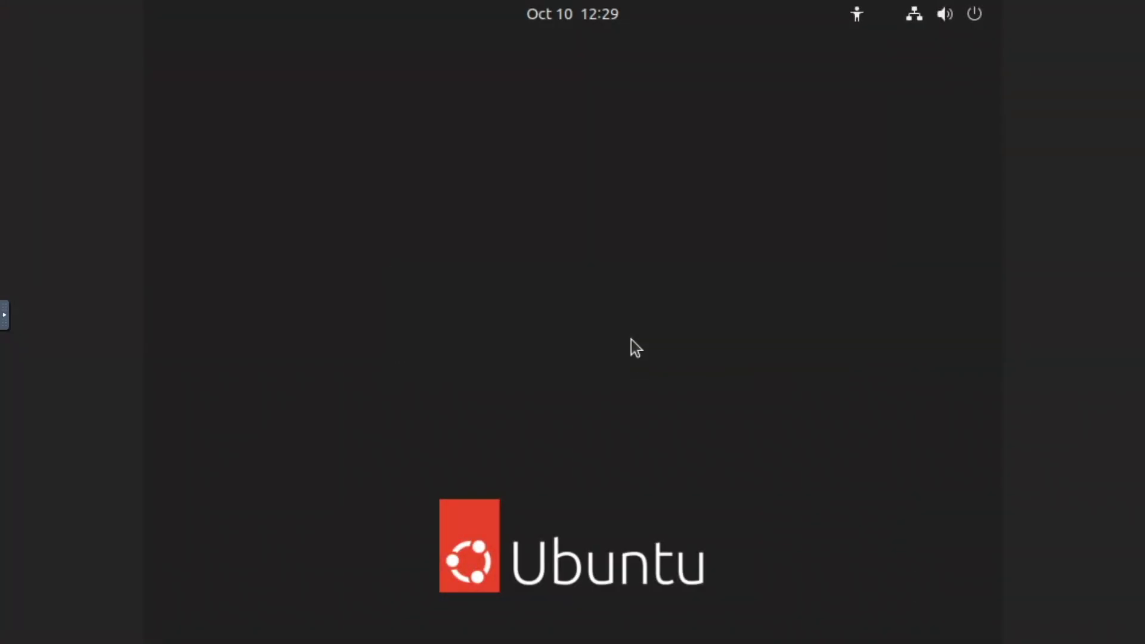
Step: Log back in with the password and launch Terminal from the app search
type("••••••••••")
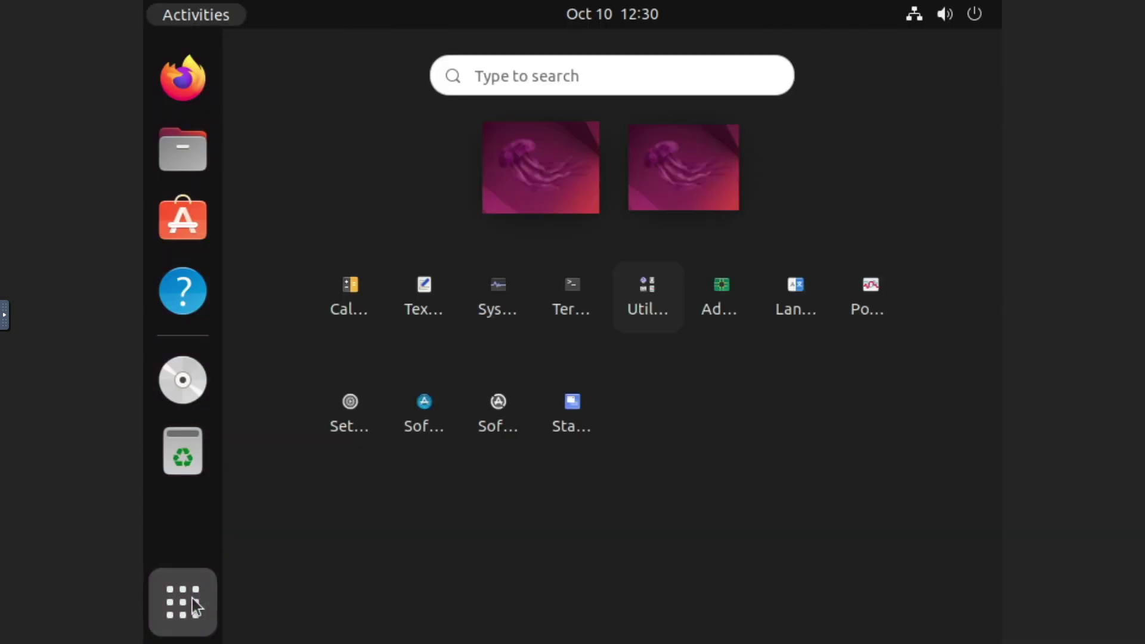
type("terminal")
key("Return")
Step: Install qemu-guest-agent with apt and start it with systemctl
type("sudo apt")
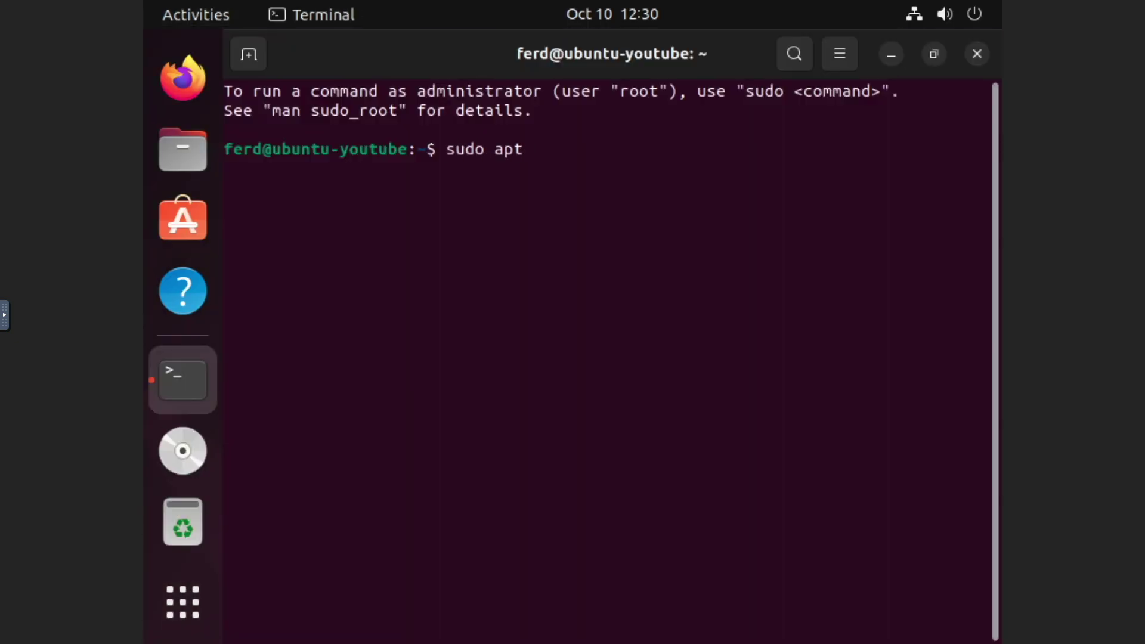
type(" install -y qemu-guest-agent")
key("Return")
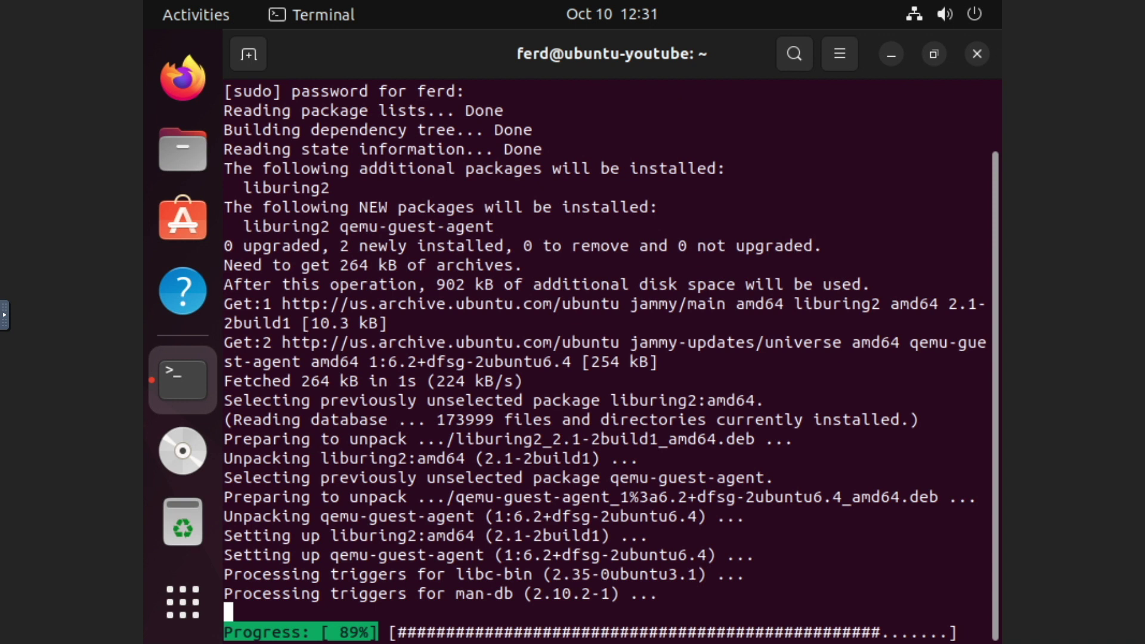
type("sudo systemctl start qemu-guest")
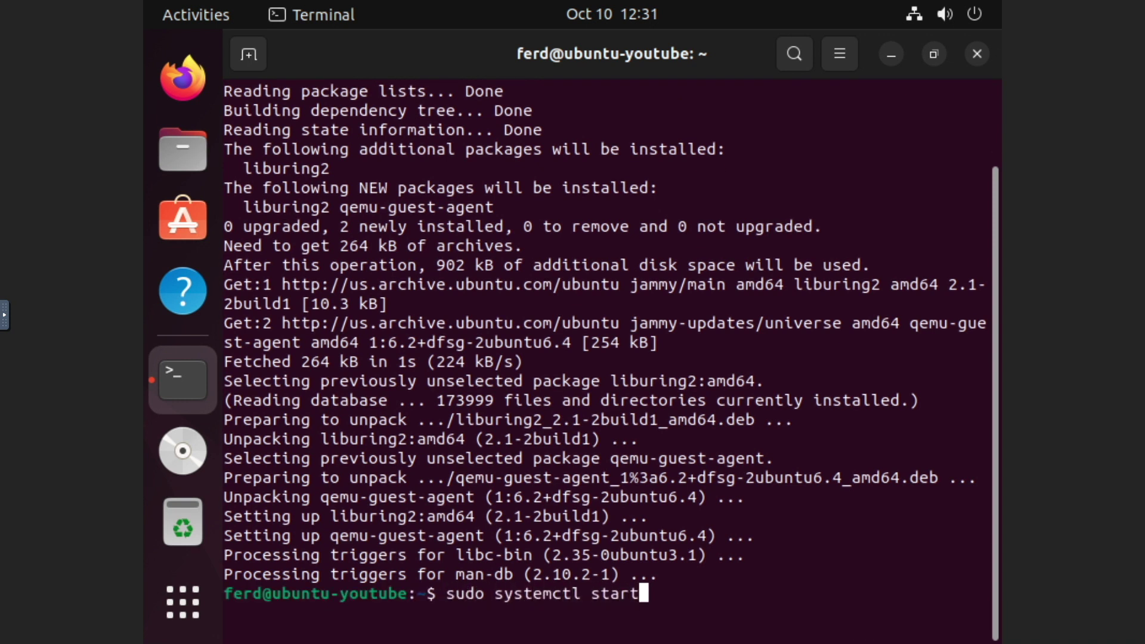
type("-agent")
key("Return")
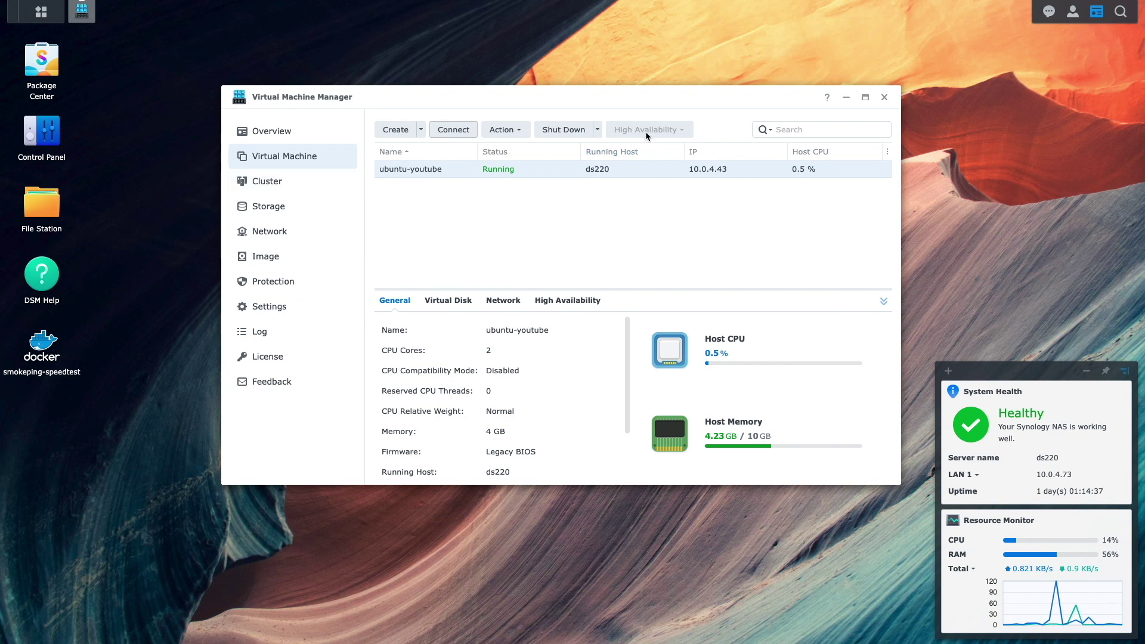
left_click(598, 130)
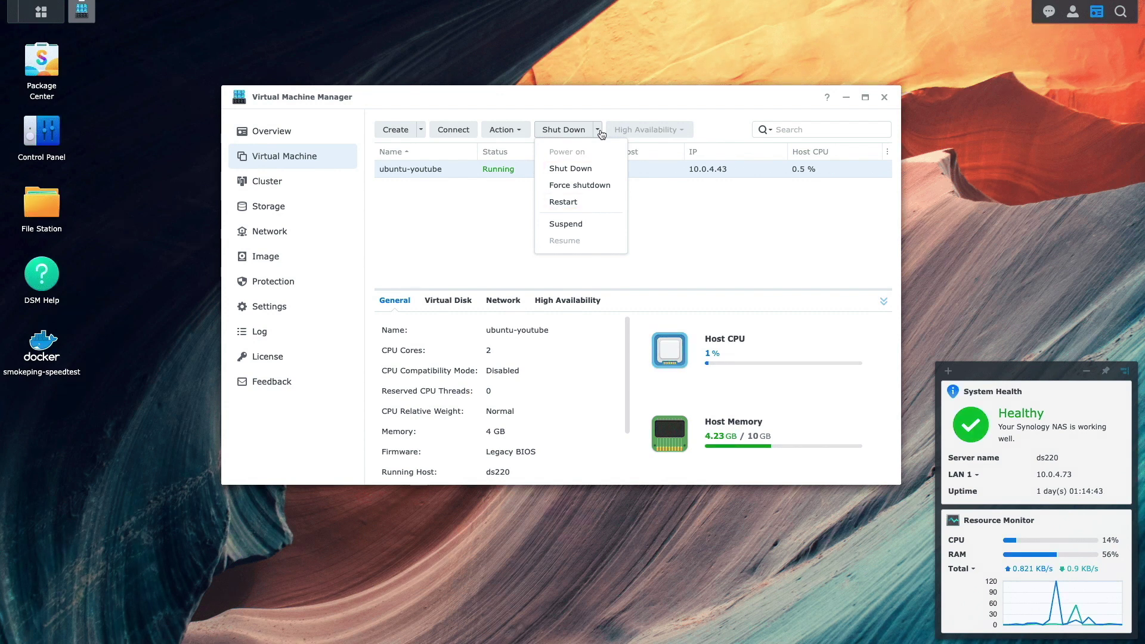
left_click(658, 200)
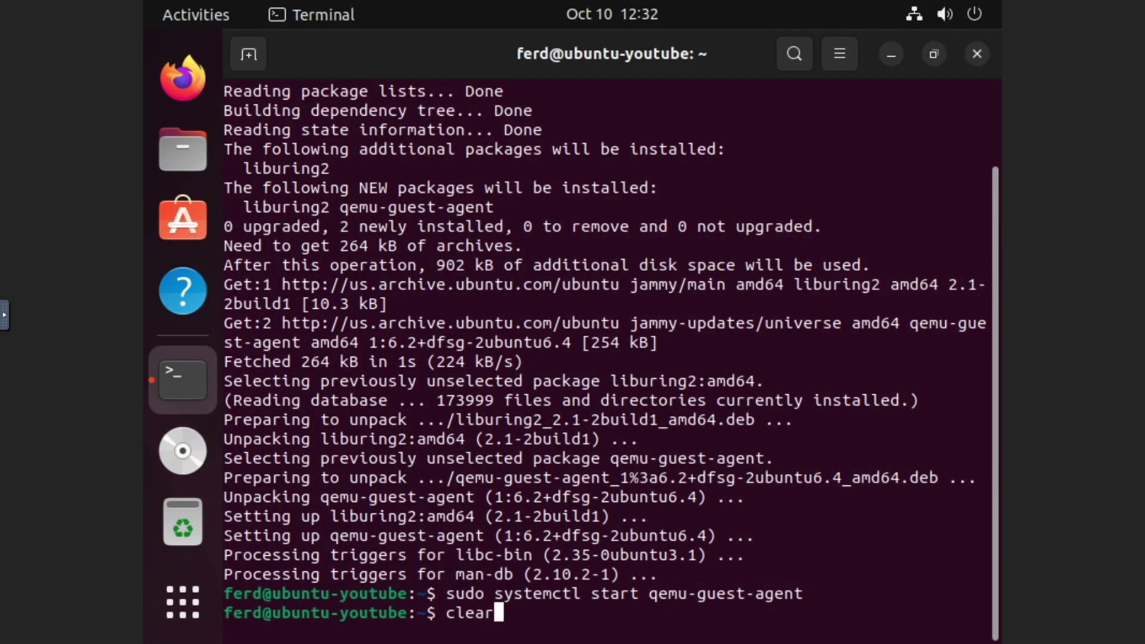
Step: Clear the terminal, install openssh-server with apt, and check that the ssh service is running
key("Return")
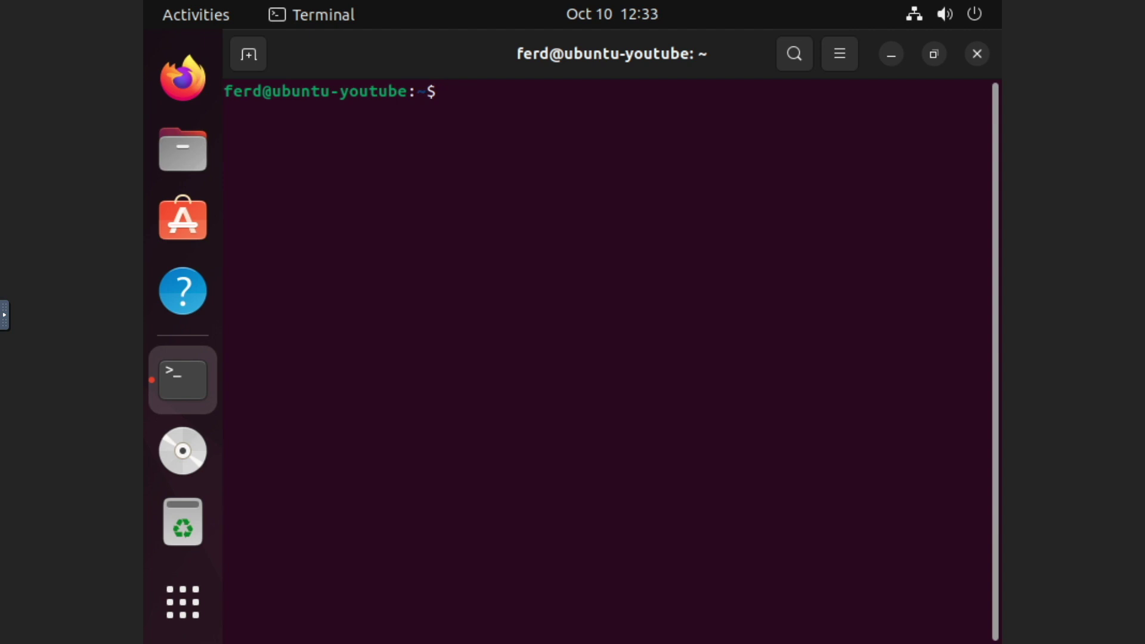
type("sudo ap")
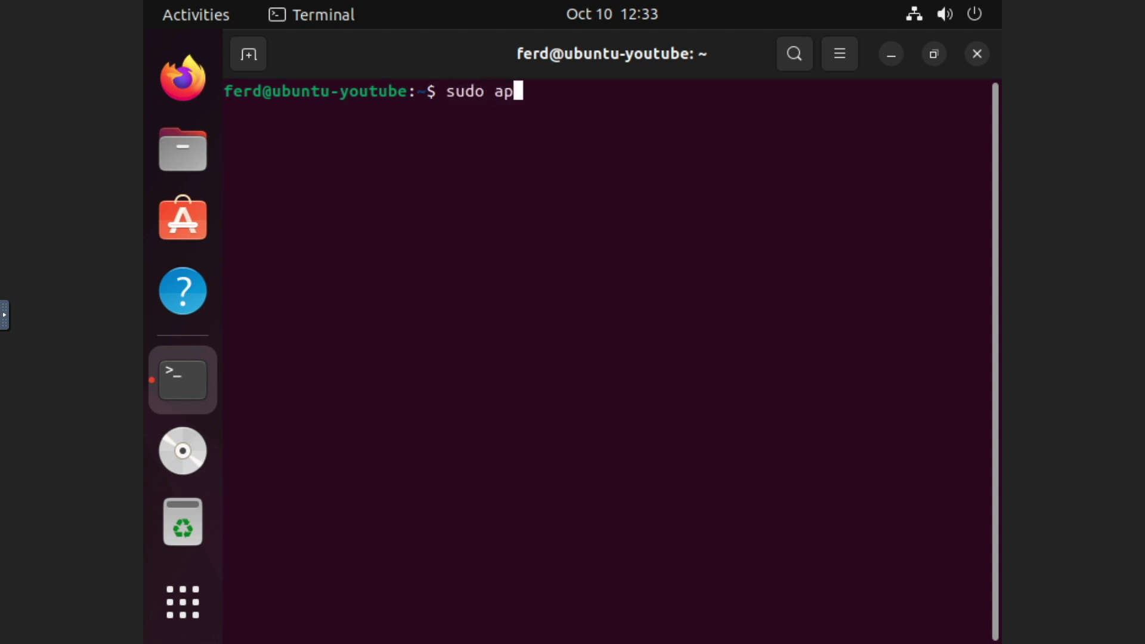
type("t install -y open")
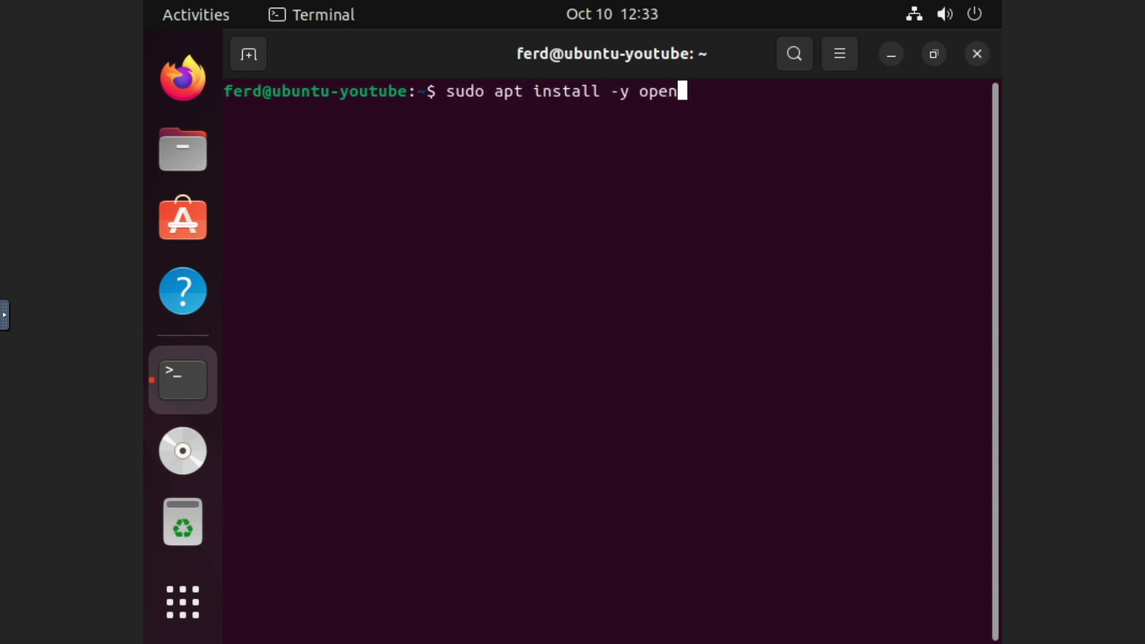
type("ssh-server")
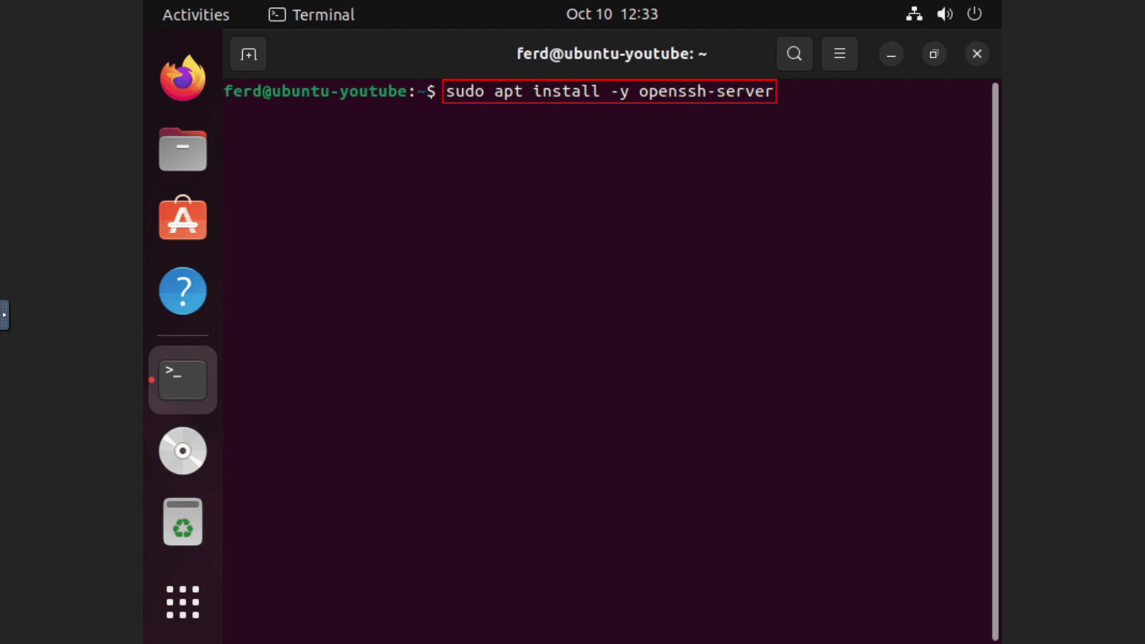
key("Return")
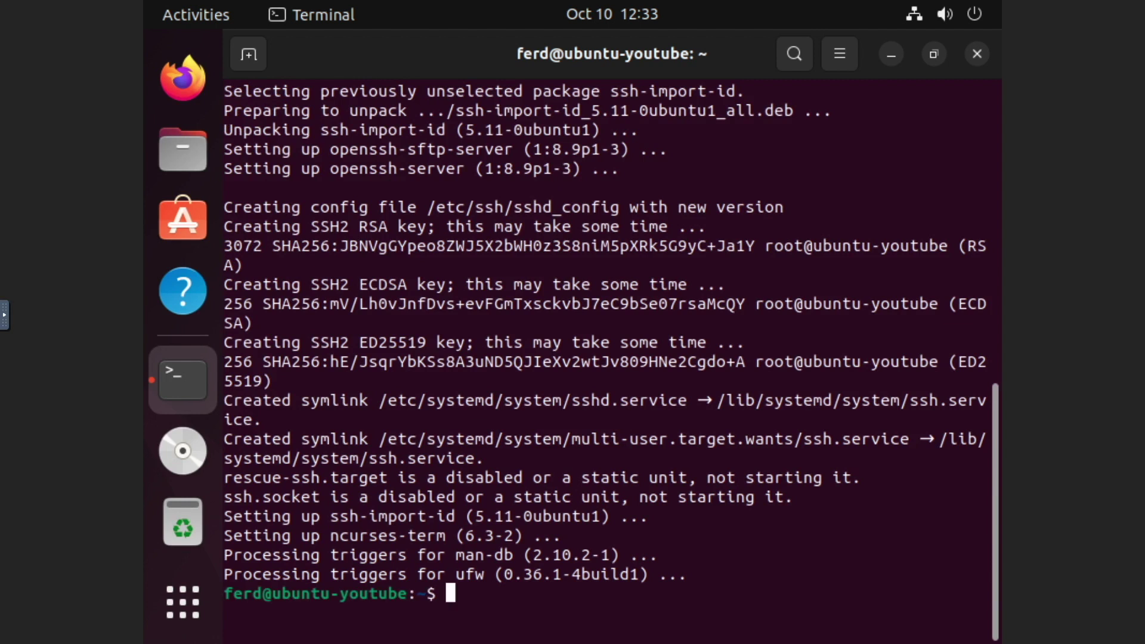
type("sudo s")
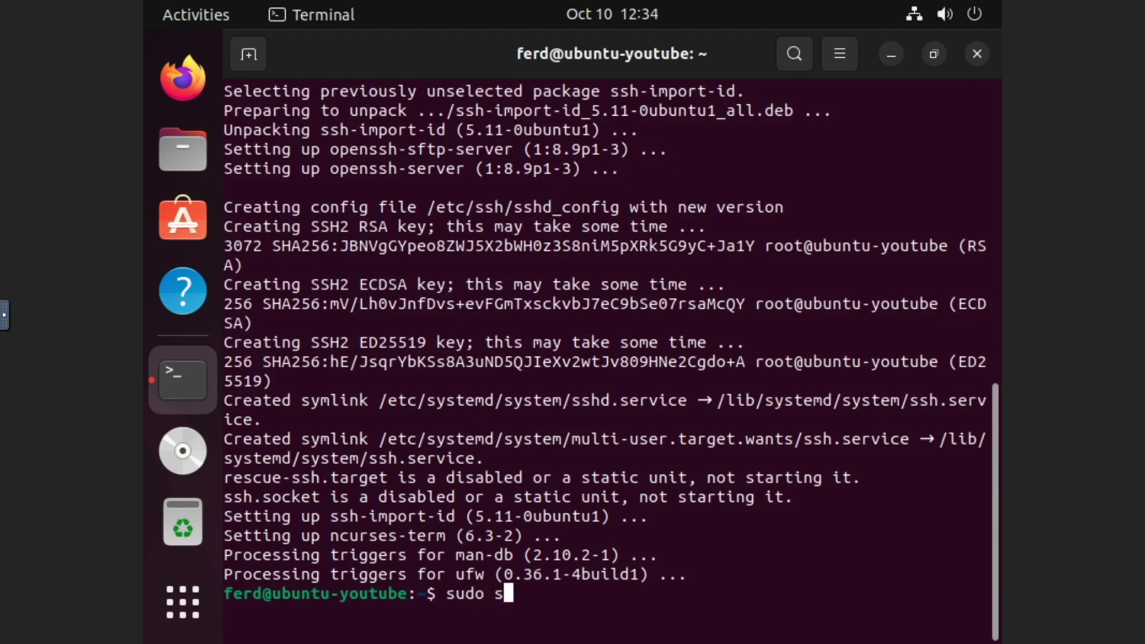
type("ystemctl status ssh")
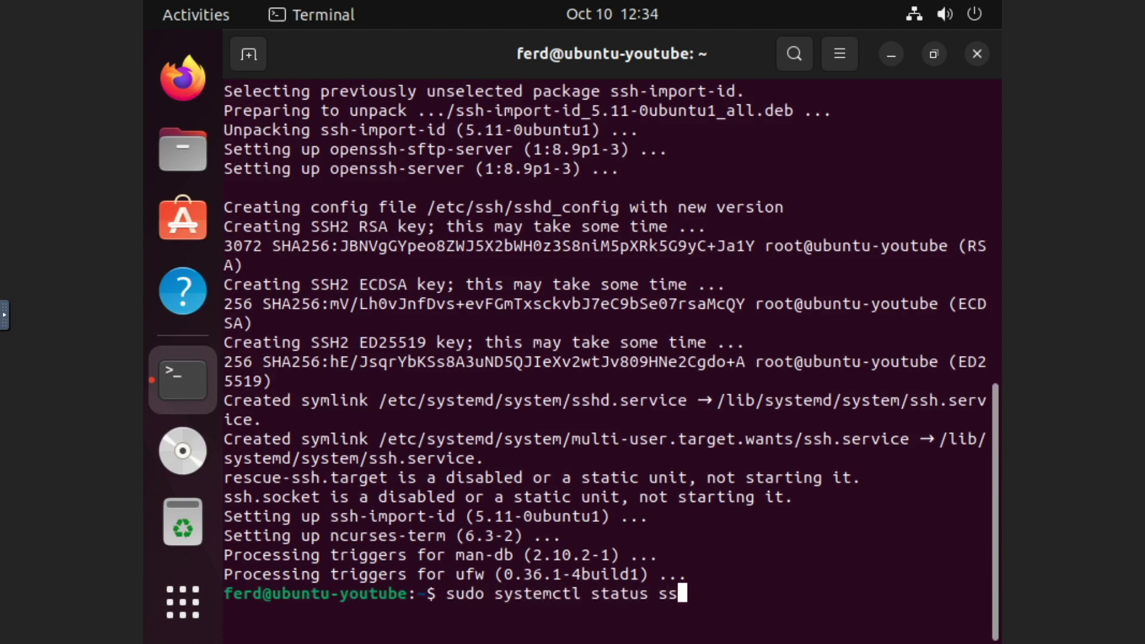
key("Return")
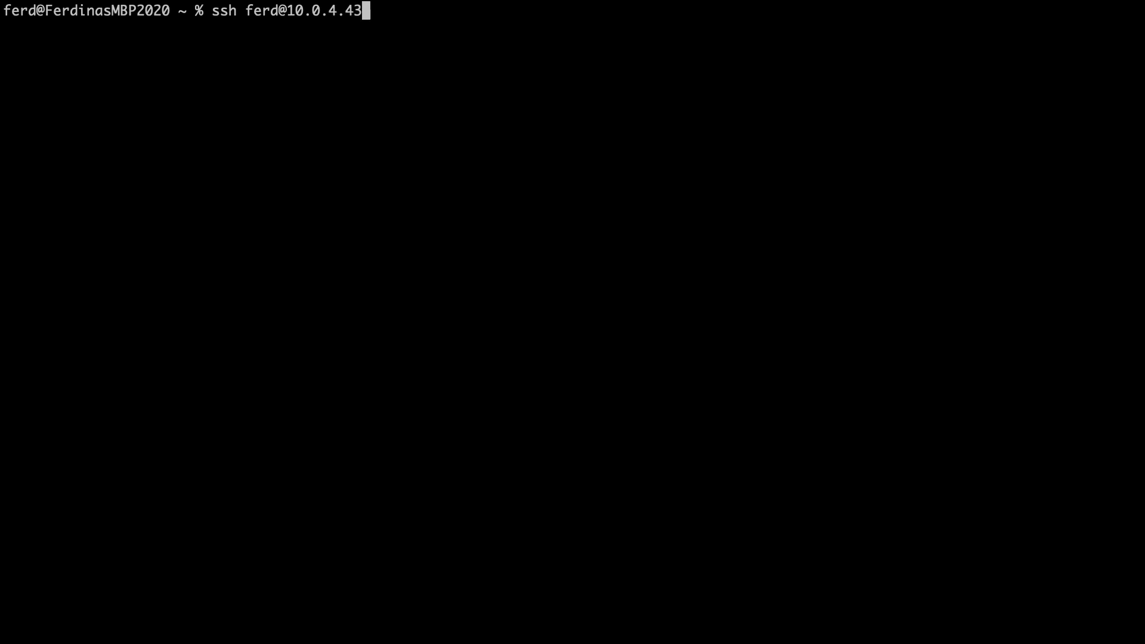
Step: SSH to 10.0.4.43, answer yes to trust the host key, and log in with the password
key("Return")
type("yes")
key("Return")
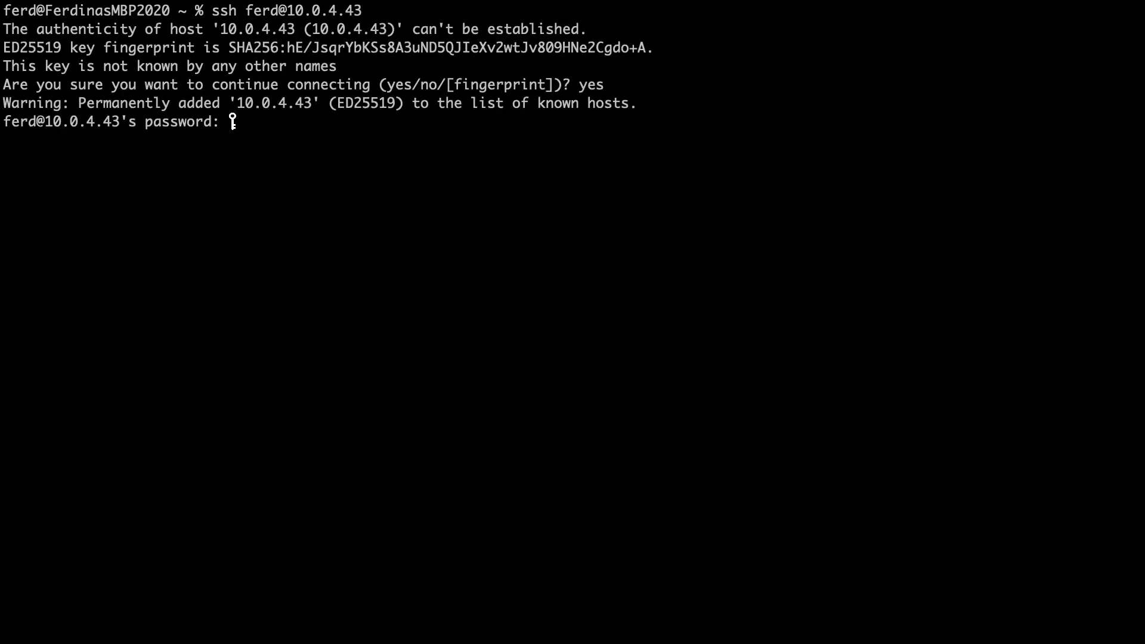
key("Return")
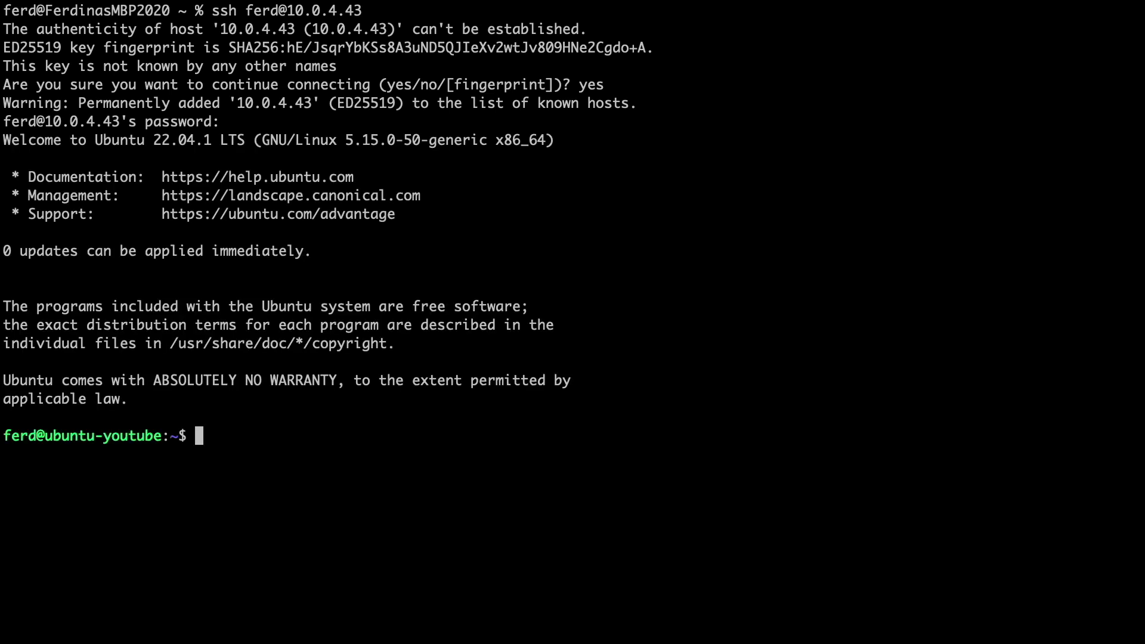
Step: Clear the screen, run sudo apt install -y xrdp, then check sudo systemctl status xrdp
type("clear")
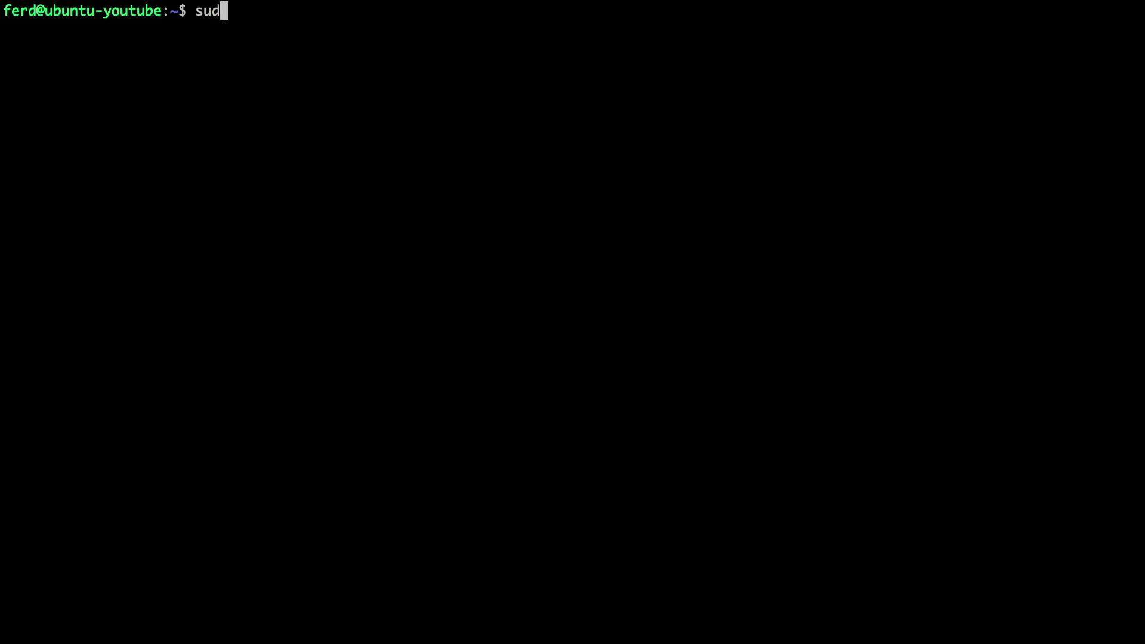
type(" -y")
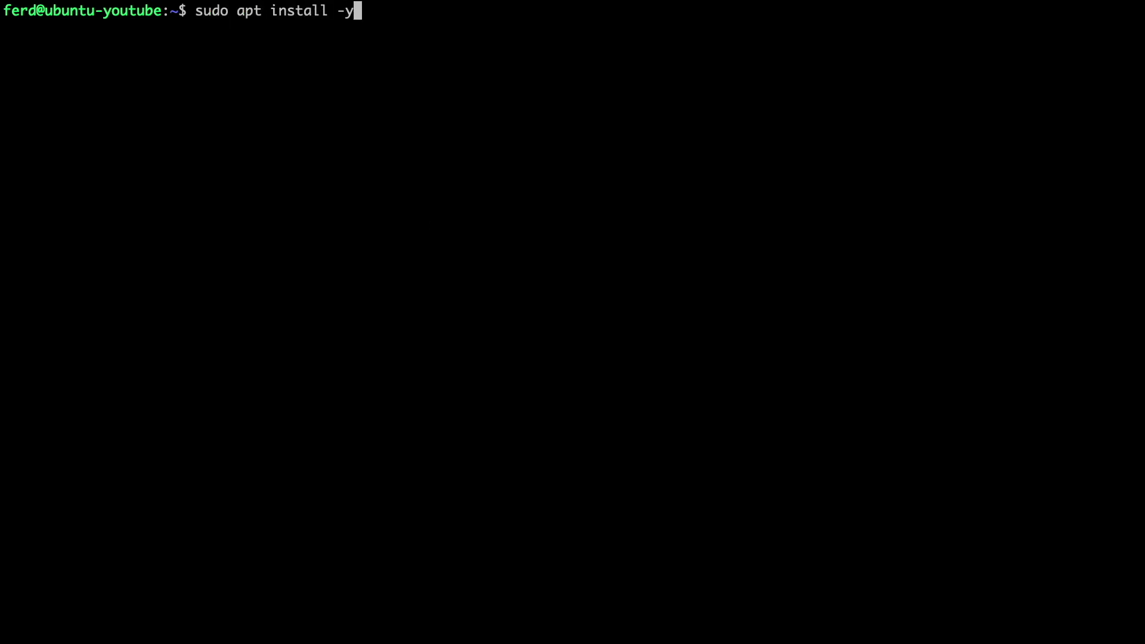
type(" xrdp")
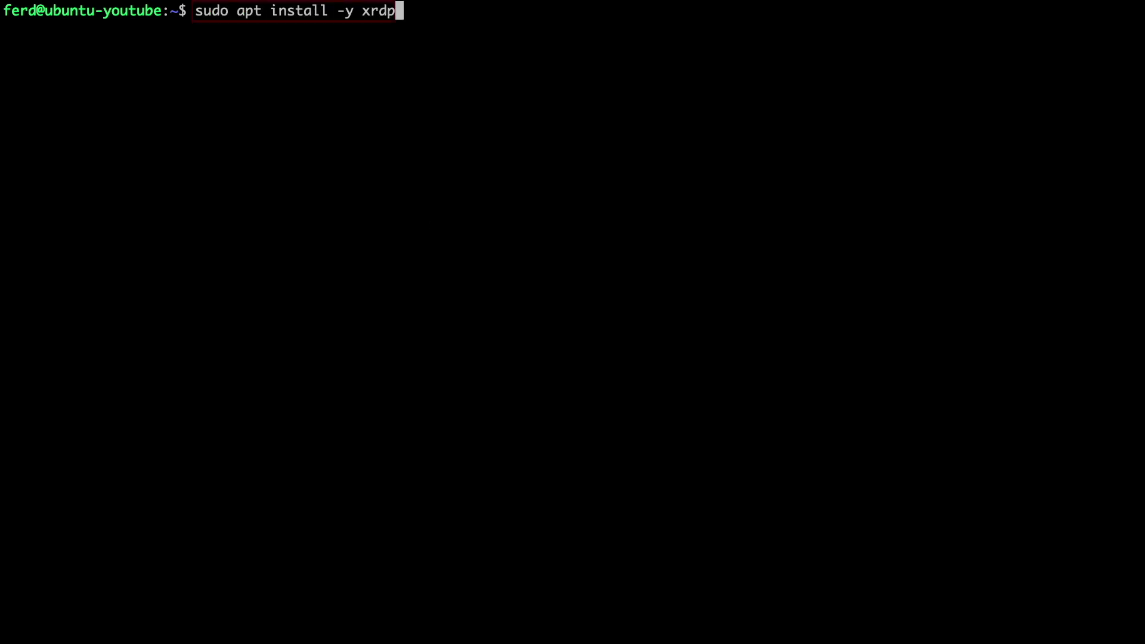
key("Return")
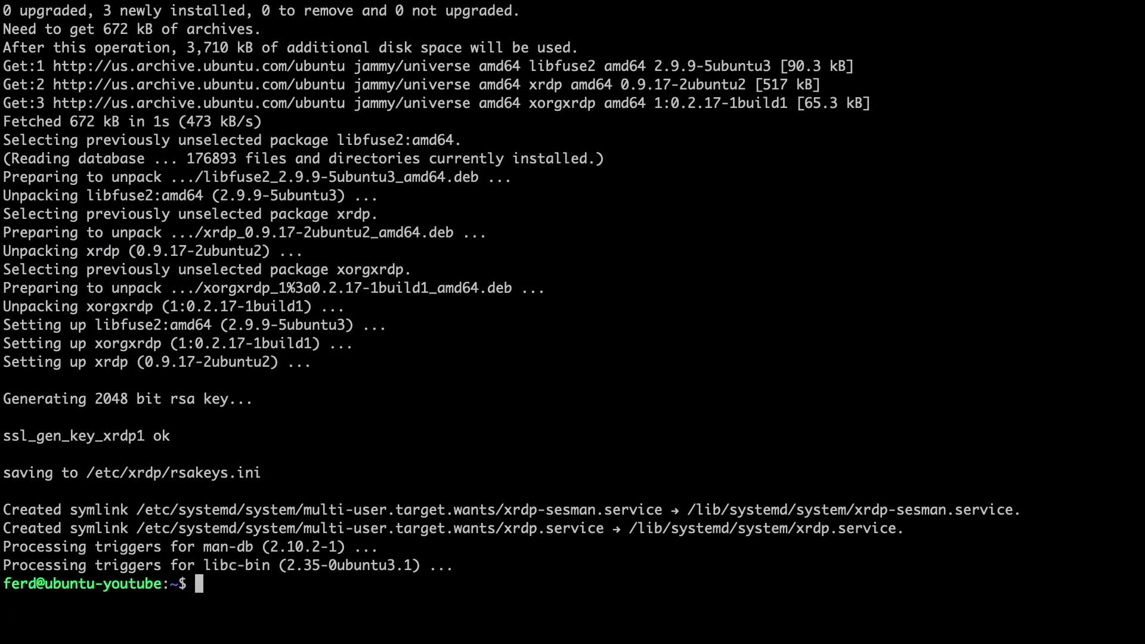
type("sudo systemctl status ")
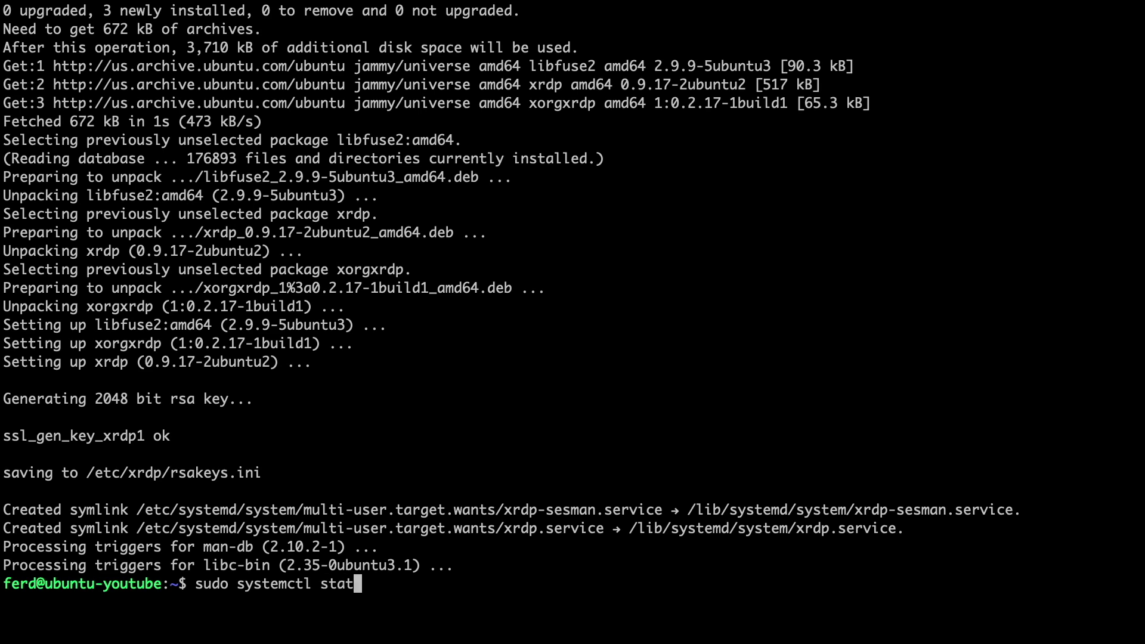
type("xrdp")
key("Return")
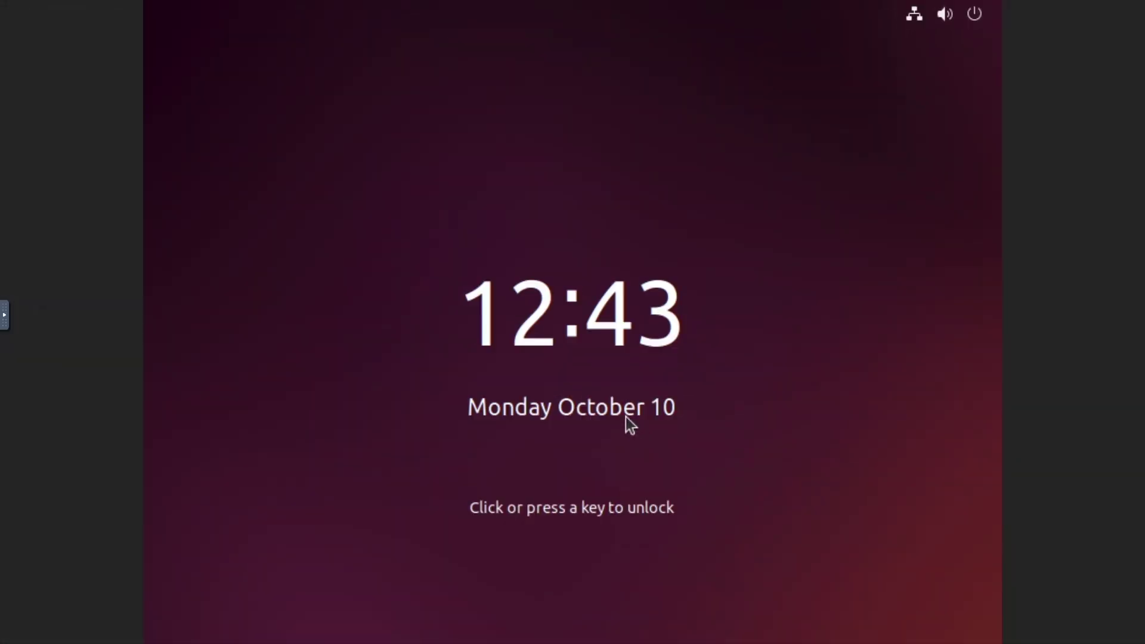
Step: Unlock the Ubuntu console session with the account password
left_click(625, 417)
type("**********")
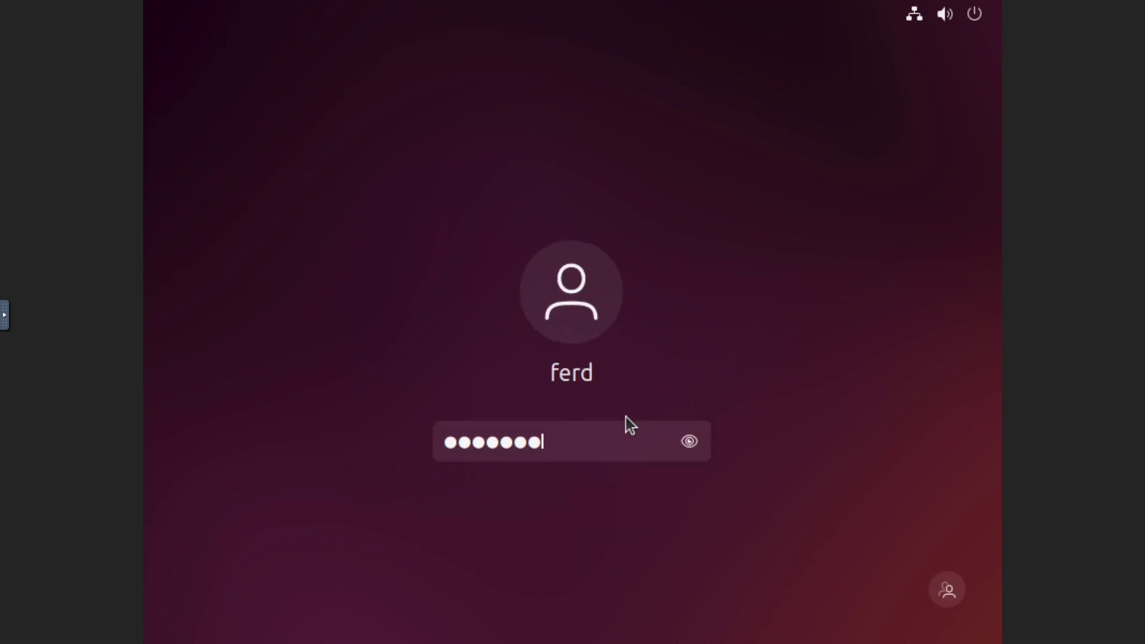
key("Return")
Step: Log out of the session from the system menu's Power Off / Log Out options
left_click(975, 16)
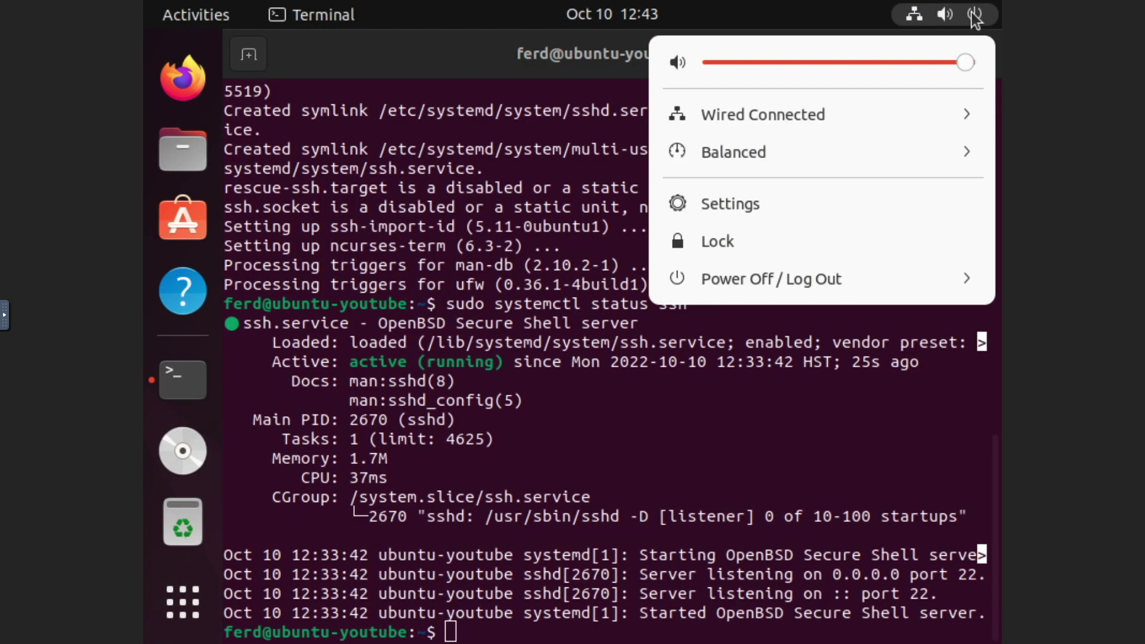
left_click(969, 282)
left_click(765, 432)
left_click(724, 391)
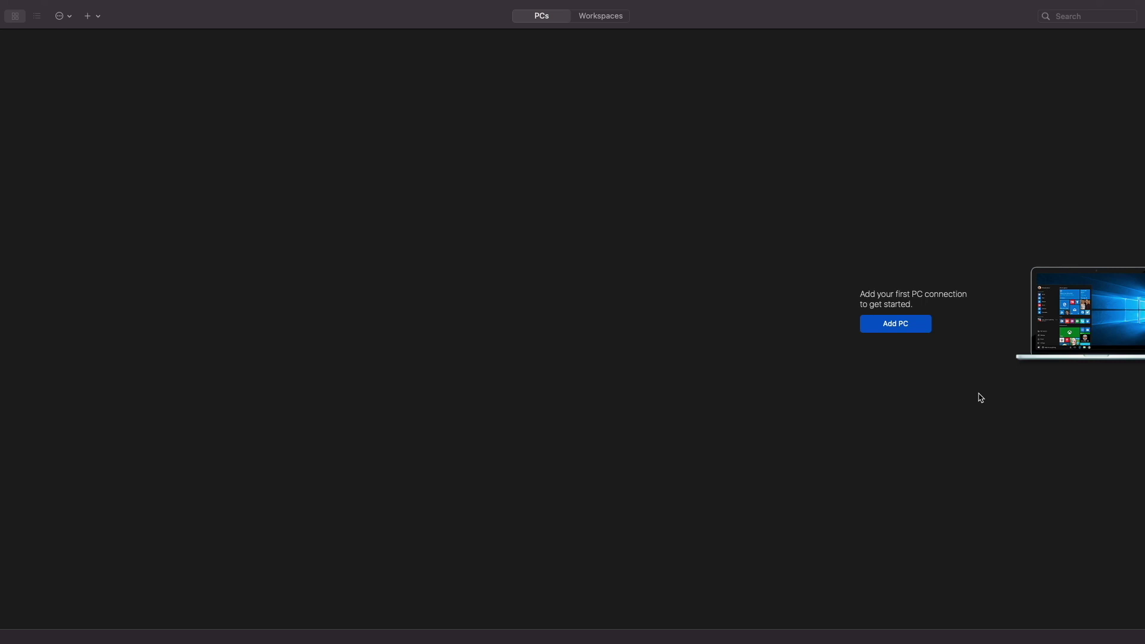
Step: Add a PC with PC name 10.0.4.43 and friendly name ubuntu-youtube
left_click(901, 330)
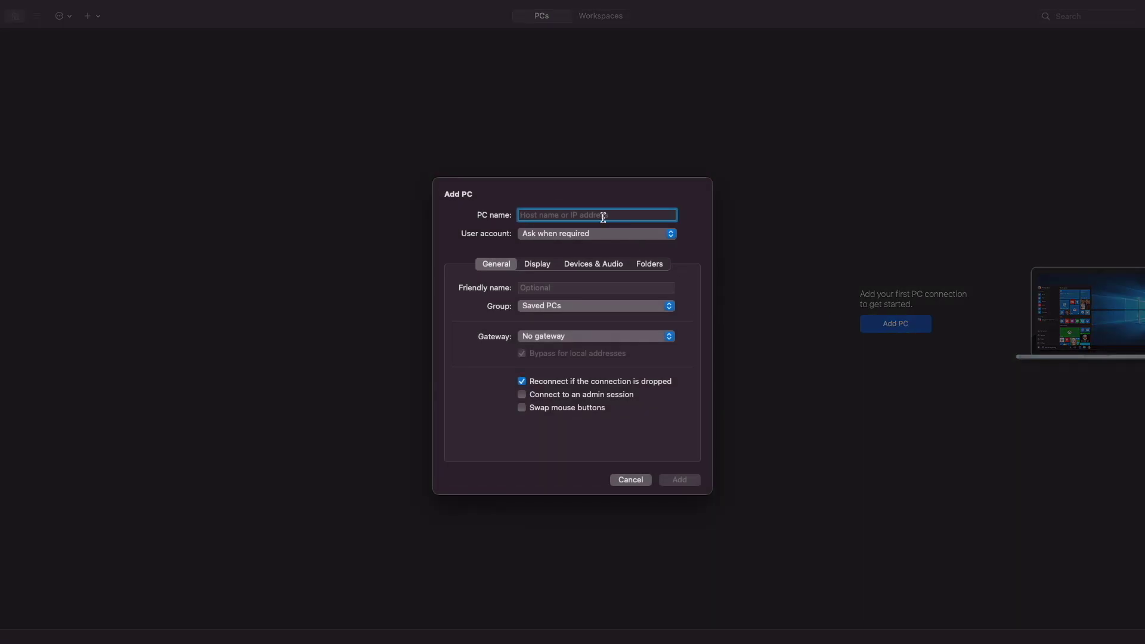
type("10.0.4.43")
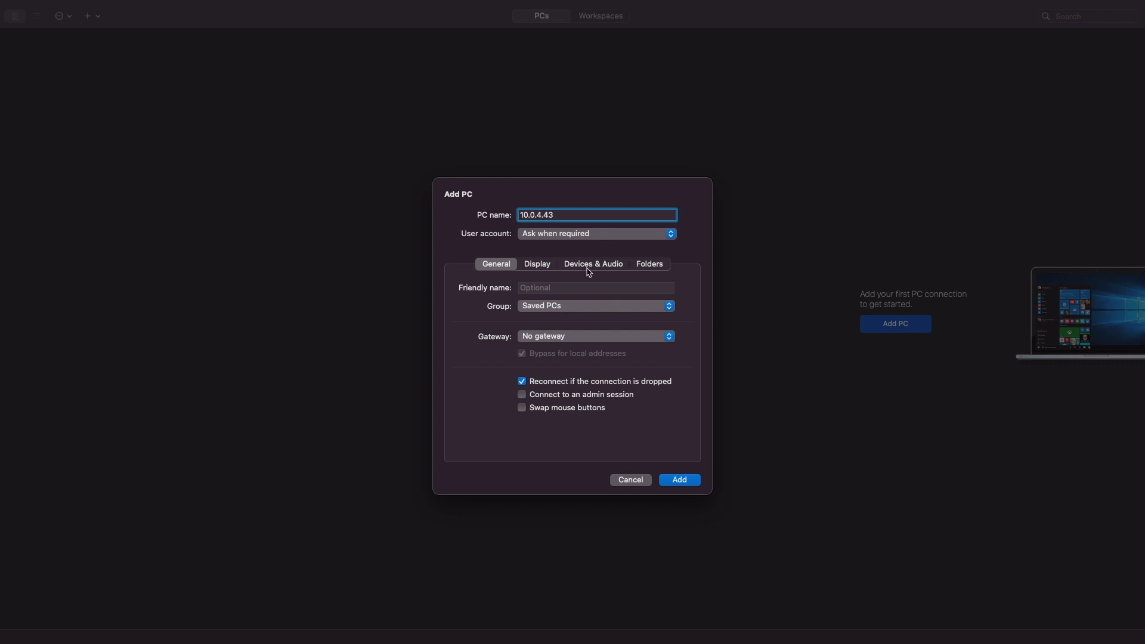
left_click(585, 289)
type("ubuntu-")
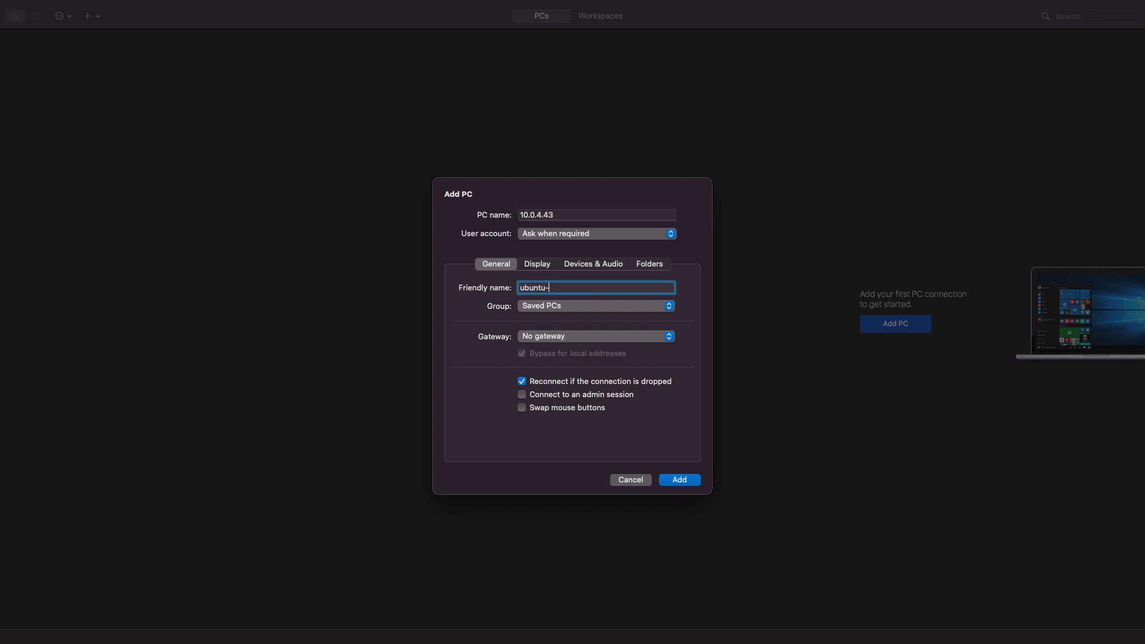
type("youtube")
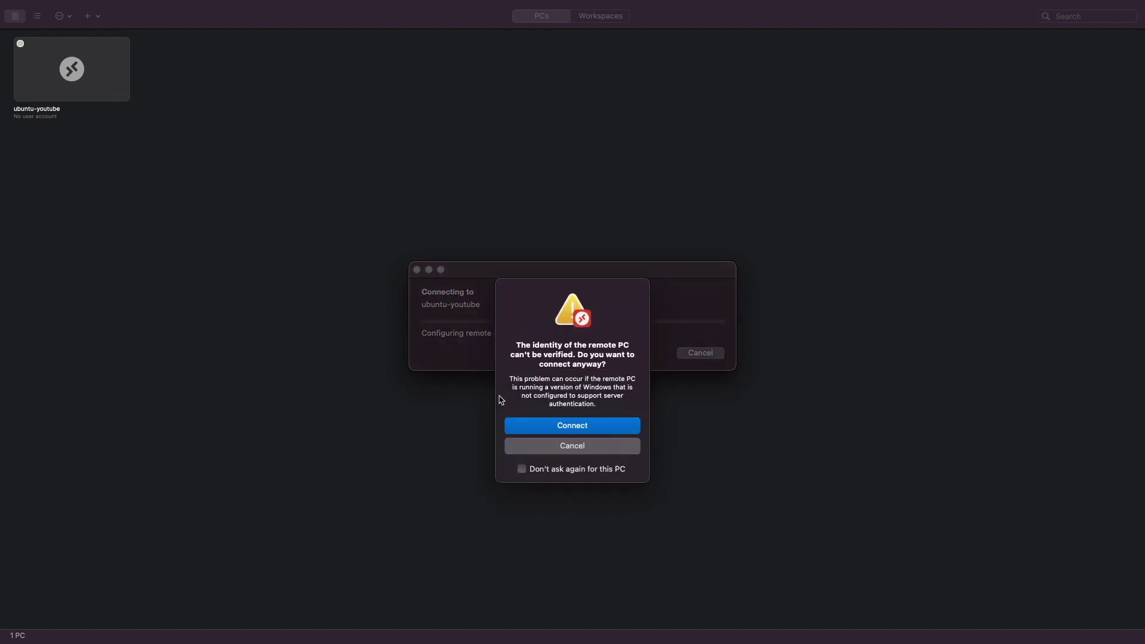
Step: Connect past the certificate warning and sign in with the account username and password
left_click(548, 427)
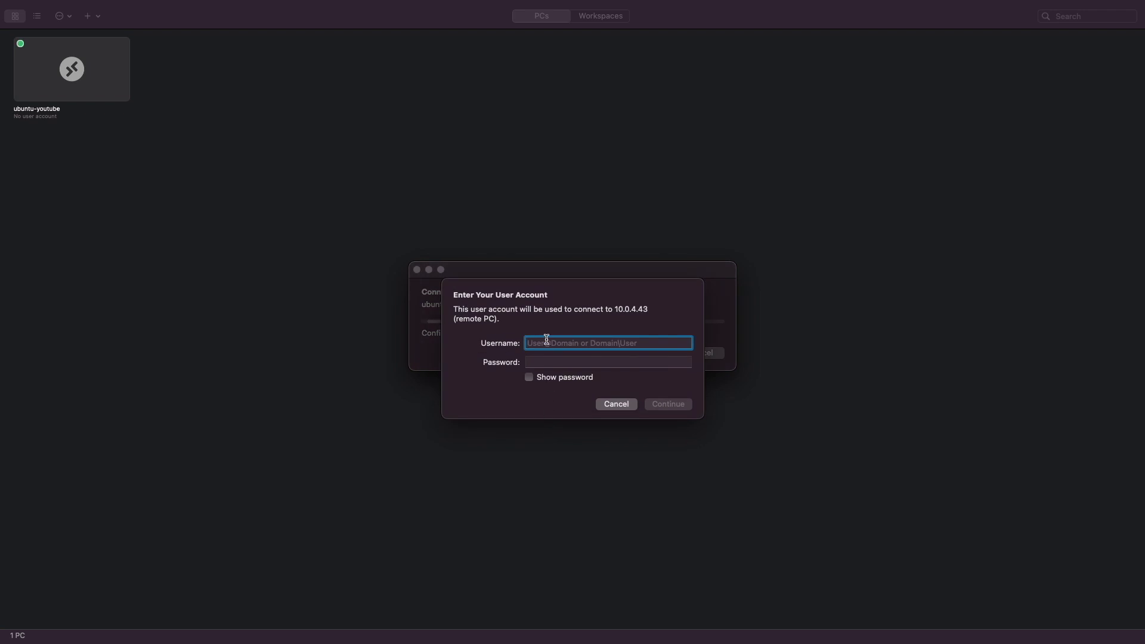
type("ferd")
key("Tab")
type("••••••••••")
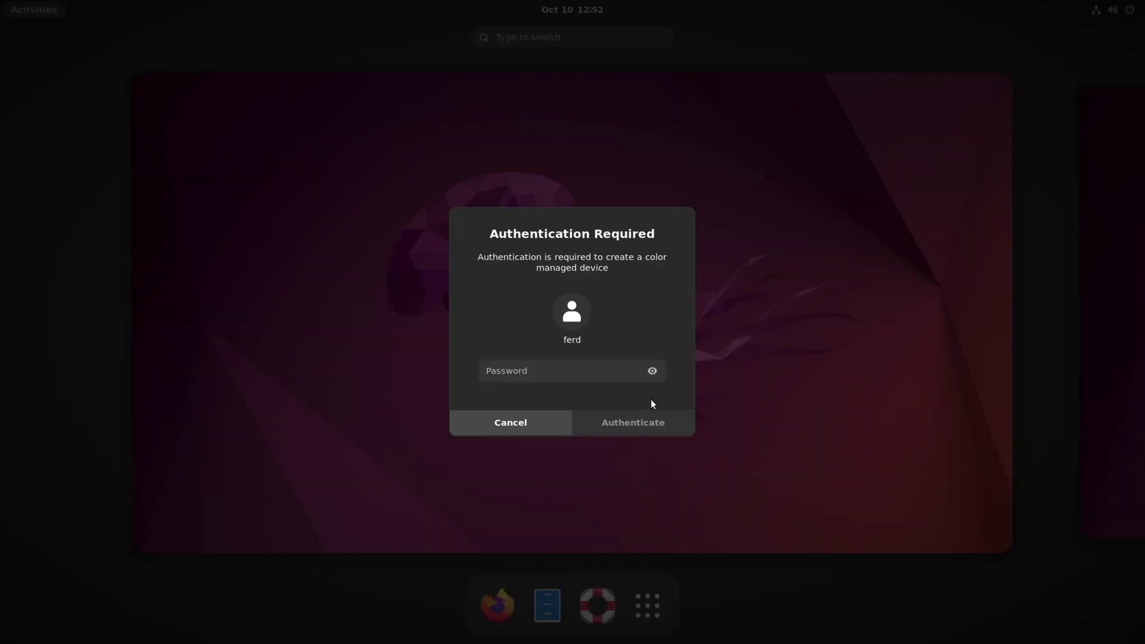
Step: Authenticate the colour-management prompt with the password, then launch Firefox
left_click(598, 373)
type("•••••••••••")
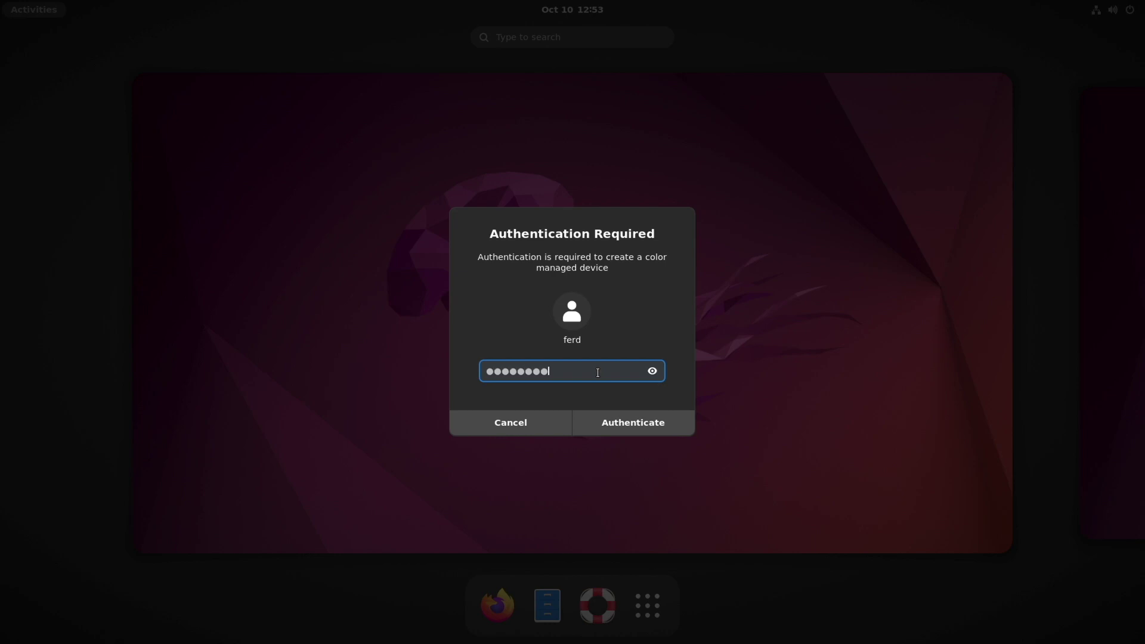
key("Return")
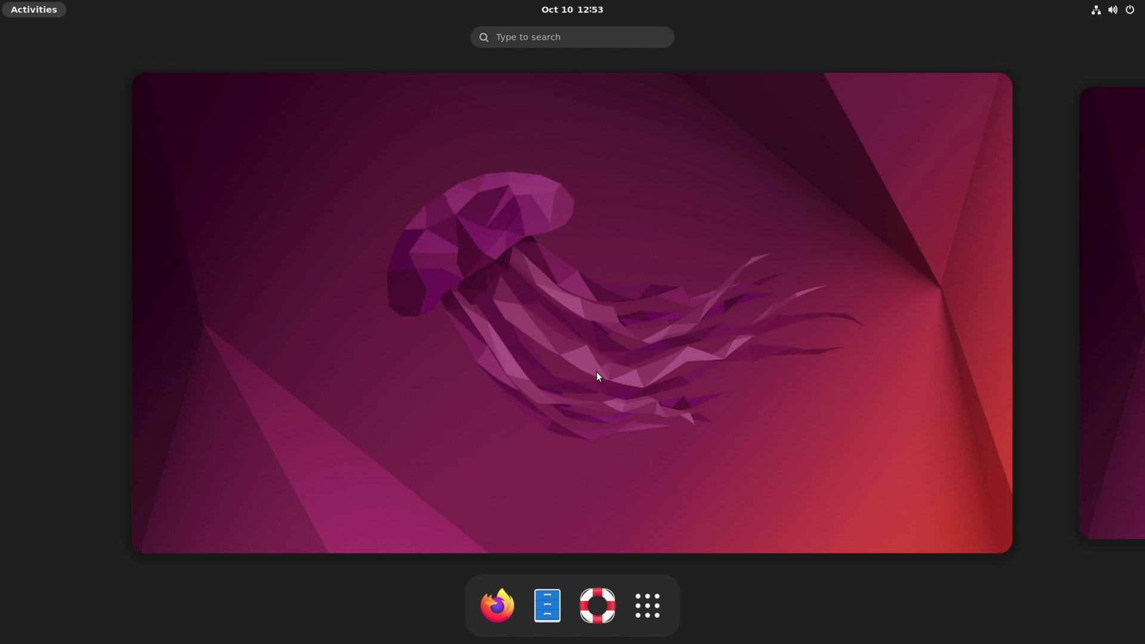
left_click(501, 603)
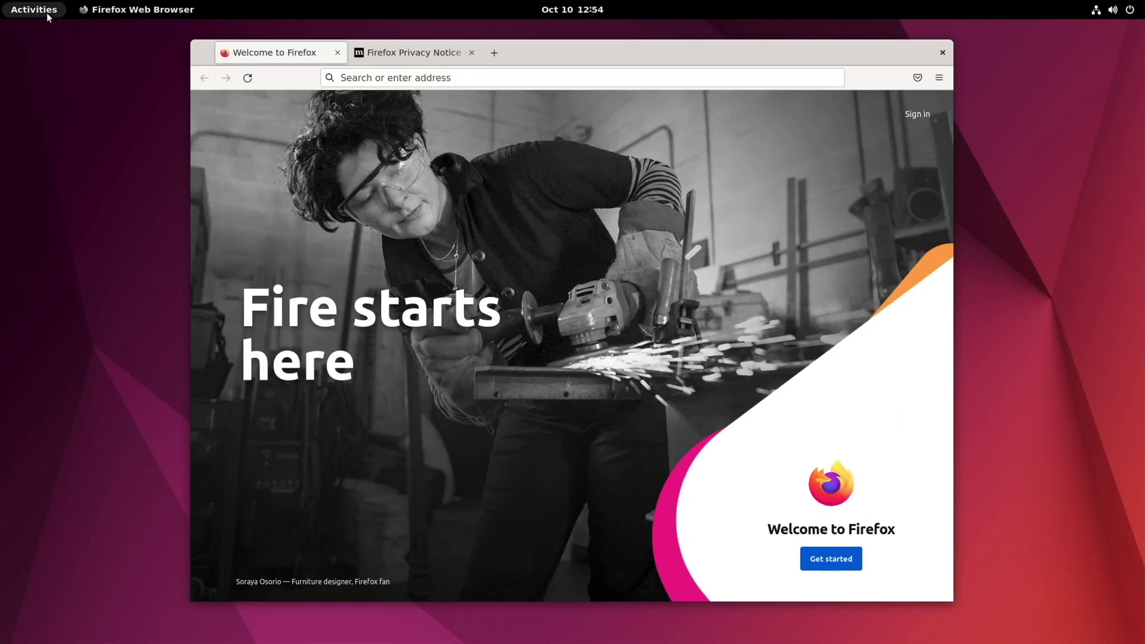
Step: Launch Snap Store from Show Applications and let it start downloading its catalog
left_click(44, 10)
left_click(647, 605)
left_click(320, 372)
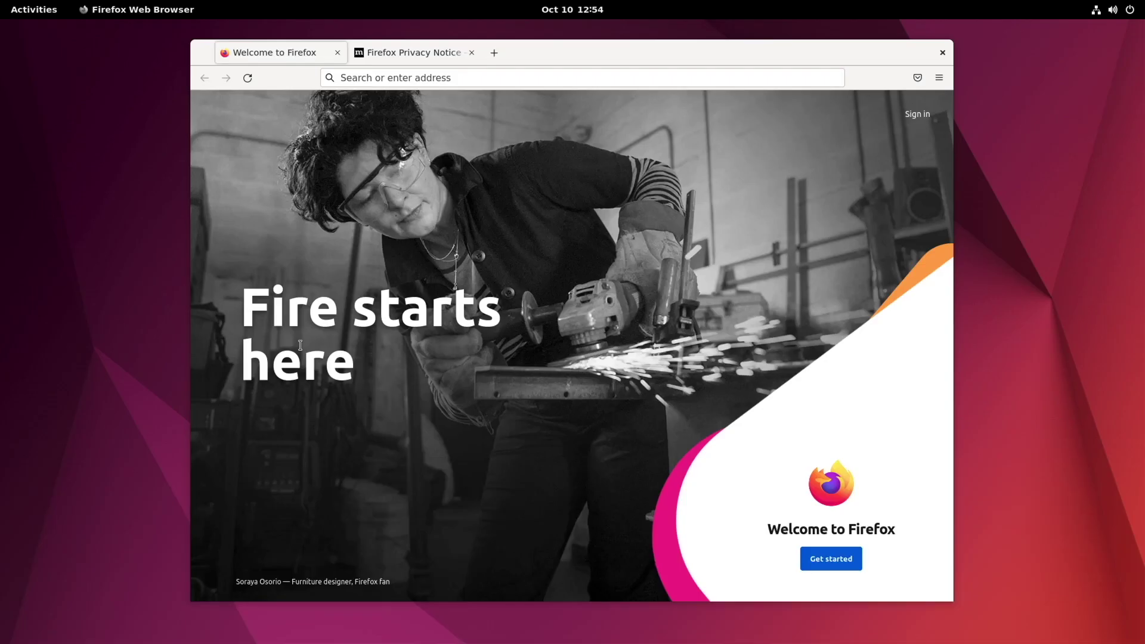
left_click(335, 350)
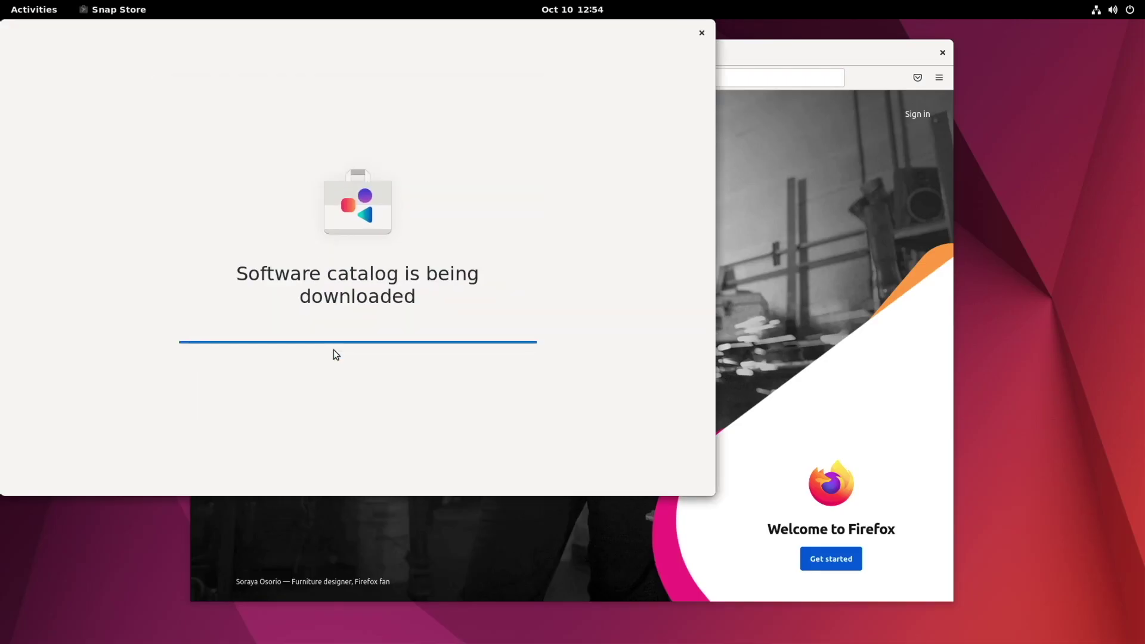